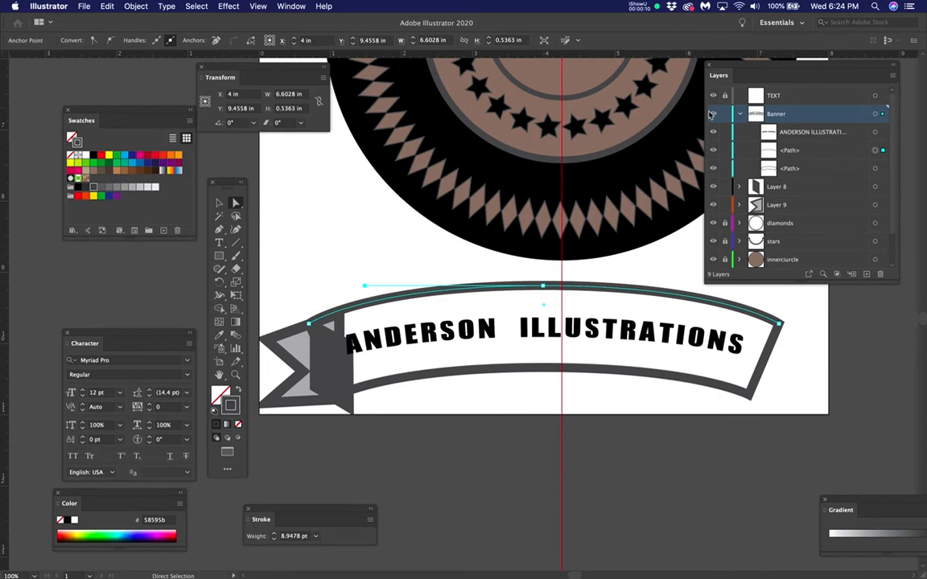
Move the dark fold shape from Layer 8 to the bottom of the Banner layer and remove the emptied Layer 8.
{"action": "left_click", "coordinate": [711, 114]}
{"action": "left_click", "coordinate": [711, 114]}
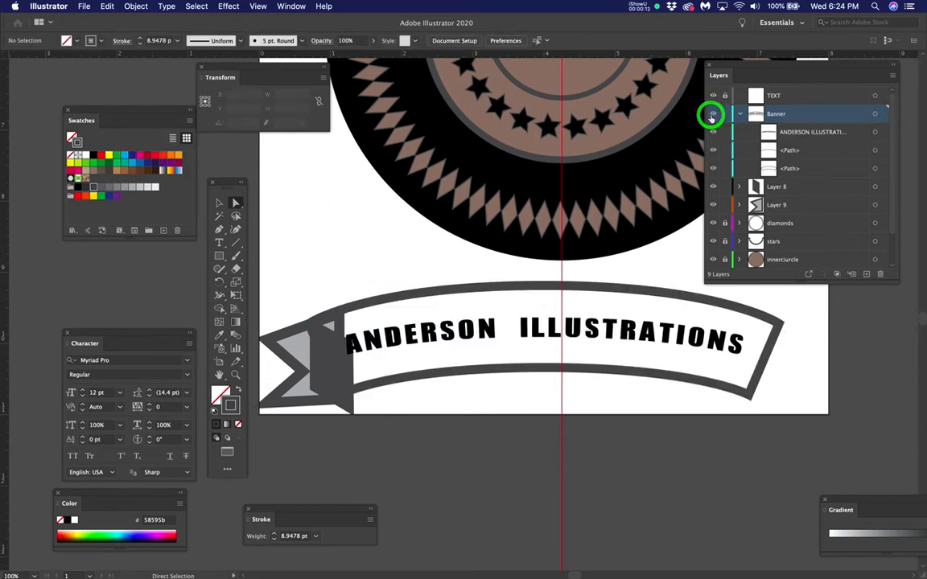
{"action": "left_click", "coordinate": [711, 113]}
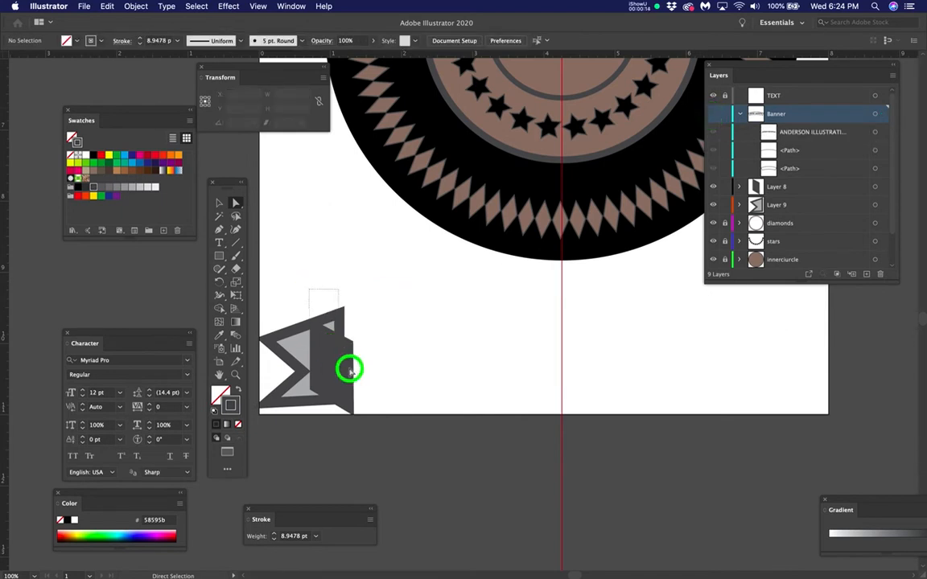
{"action": "left_click", "coordinate": [347, 366]}
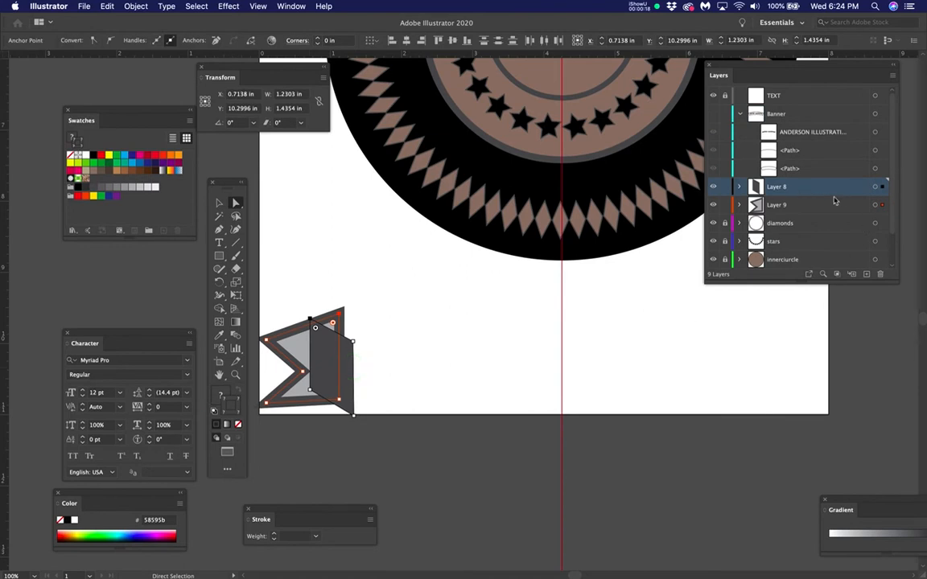
{"action": "left_click", "coordinate": [343, 358]}
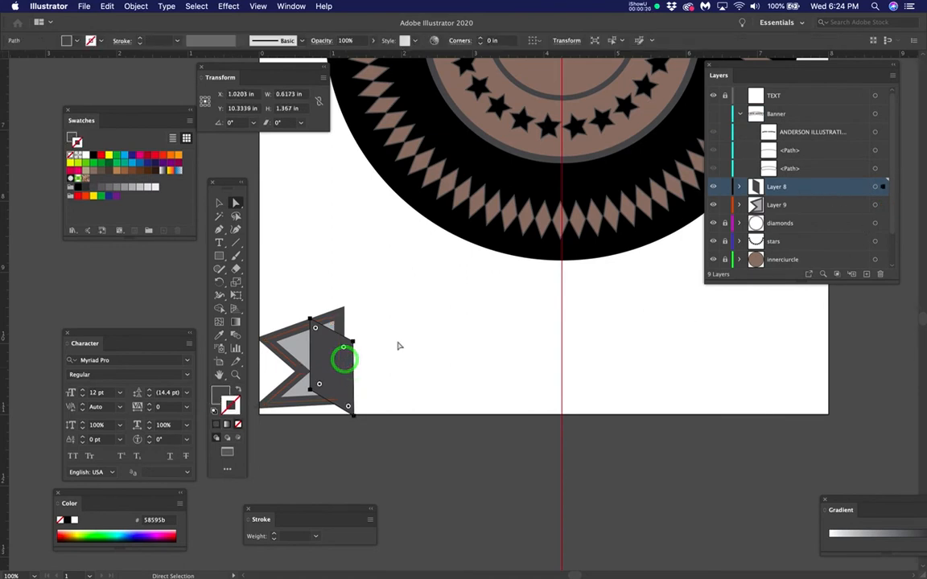
{"action": "left_click", "coordinate": [736, 187]}
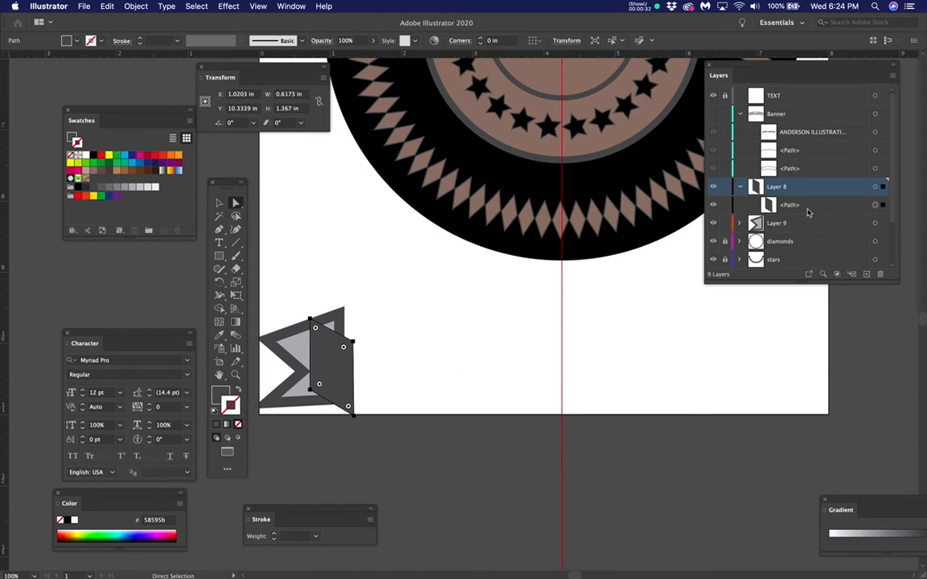
{"action": "left_click_drag", "start_coordinate": [808, 206], "coordinate": [880, 275]}
{"action": "scroll", "coordinate": [796, 241], "scroll_direction": "up", "scroll_amount": 2}
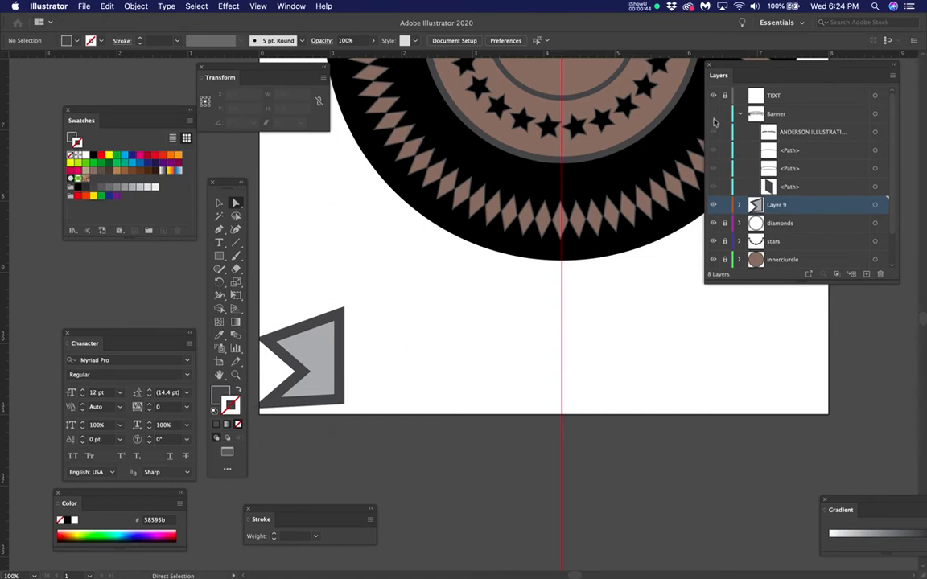
{"action": "left_click", "coordinate": [713, 115]}
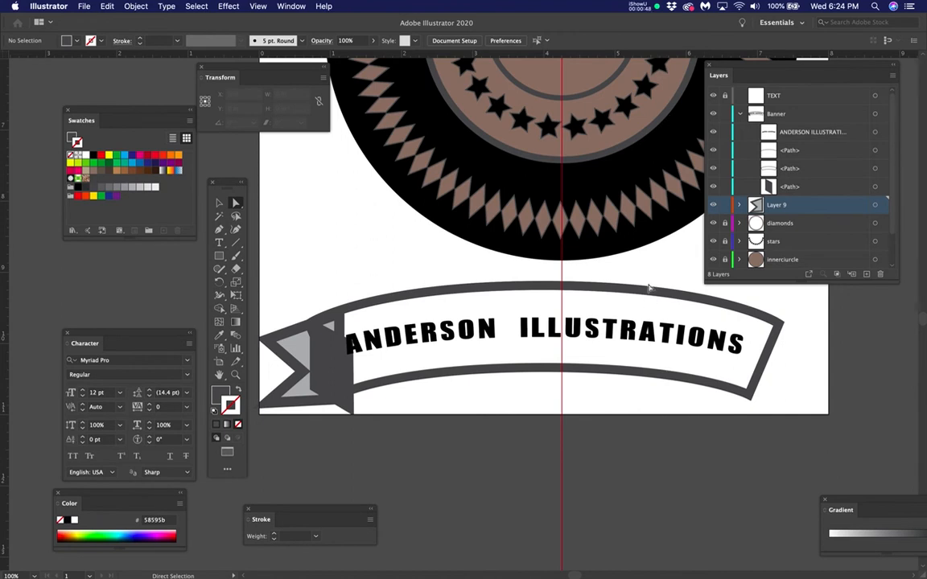
Switch to QuickTime Player to look at the banner fold in Logo Tutorial Movie2.mov, and close the movie.
{"action": "left_click", "coordinate": [804, 170]}
{"action": "mouse_move", "coordinate": [8, 362]}
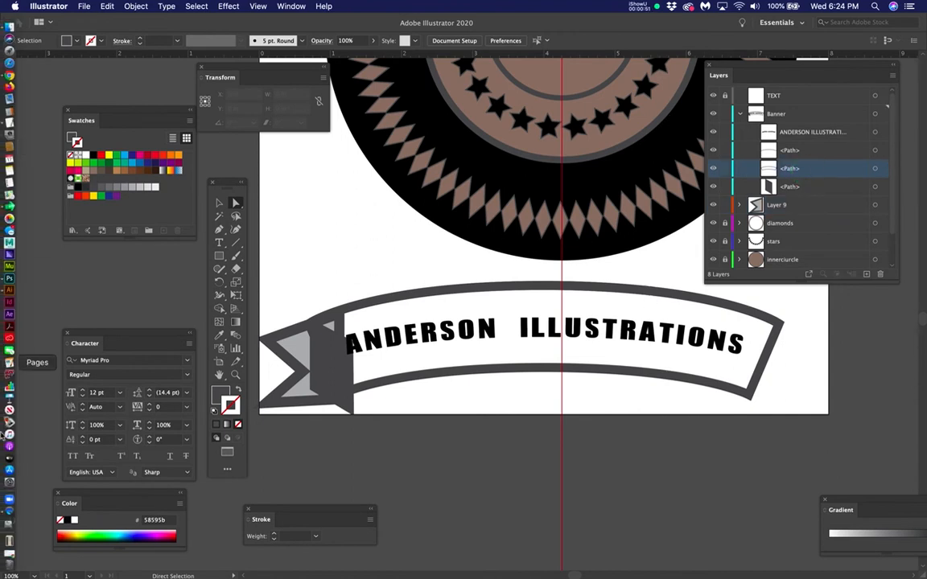
{"action": "left_click", "coordinate": [11, 508]}
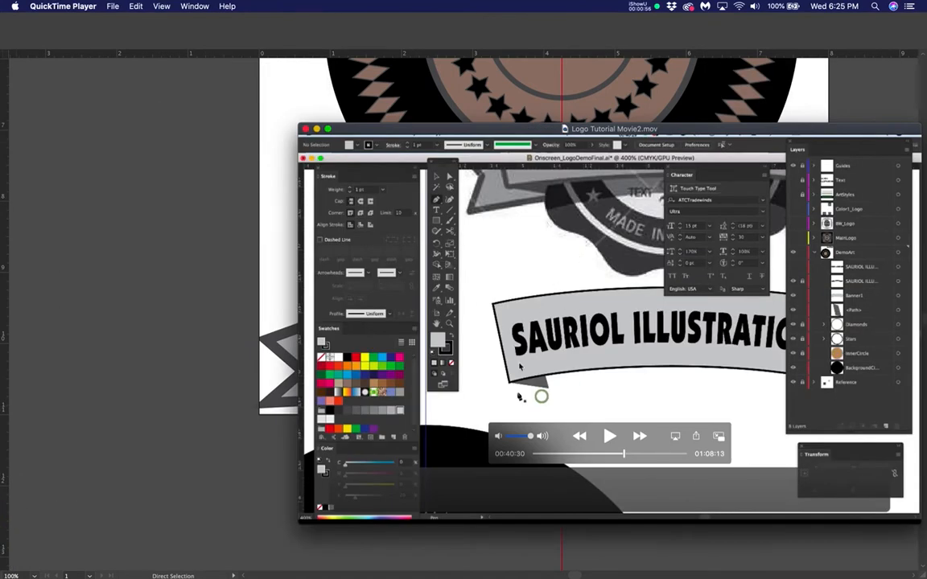
{"action": "left_click_drag", "start_coordinate": [527, 129], "coordinate": [413, 83]}
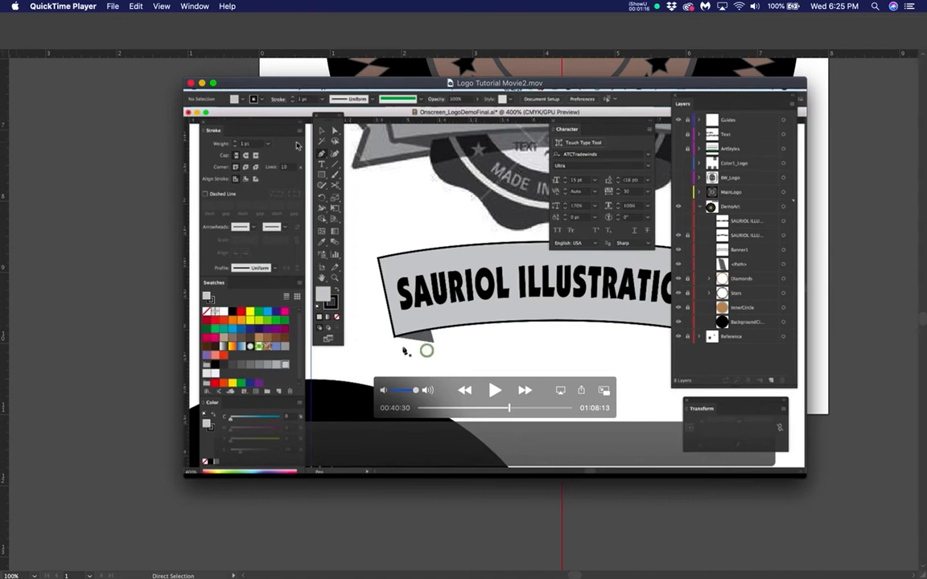
{"action": "left_click", "coordinate": [191, 83]}
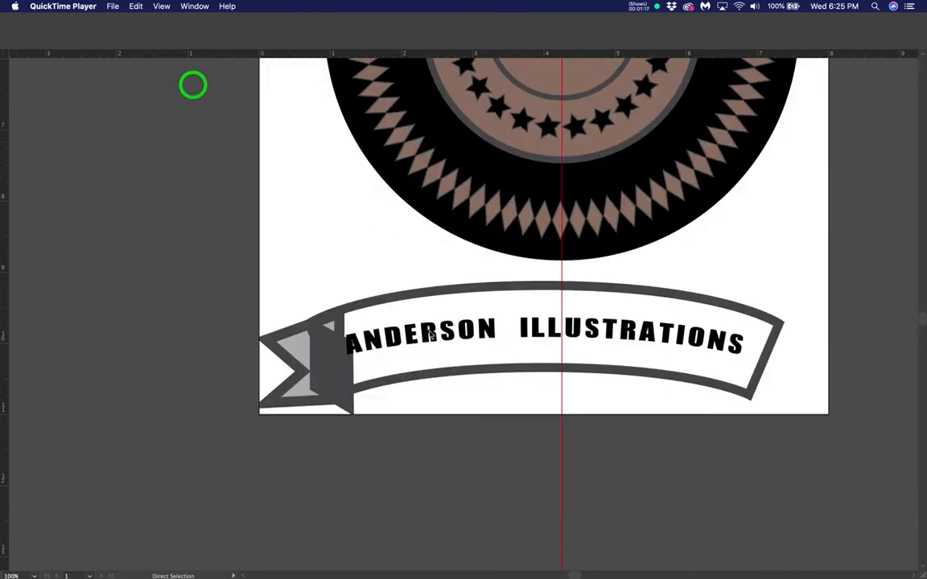
Return to Illustrator and delete the extra open arc path along the banner's upper edge from the Banner layer.
{"action": "left_click", "coordinate": [407, 299]}
{"action": "left_click", "coordinate": [447, 374]}
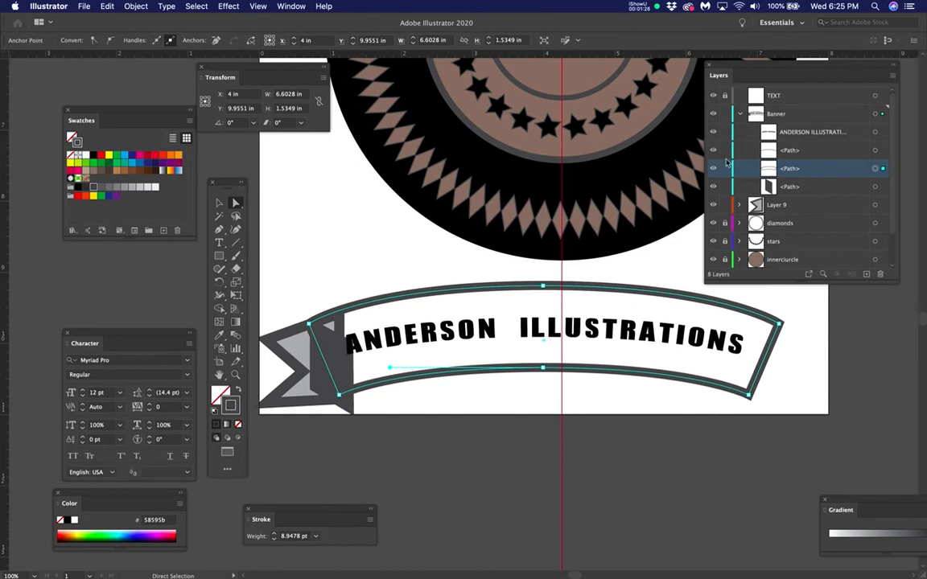
{"action": "left_click", "coordinate": [458, 276]}
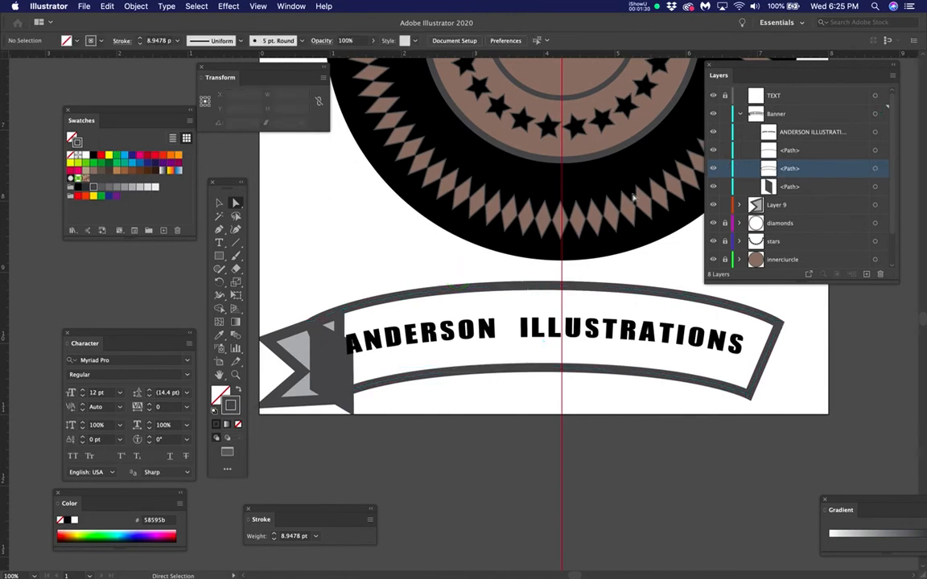
{"action": "left_click", "coordinate": [554, 283]}
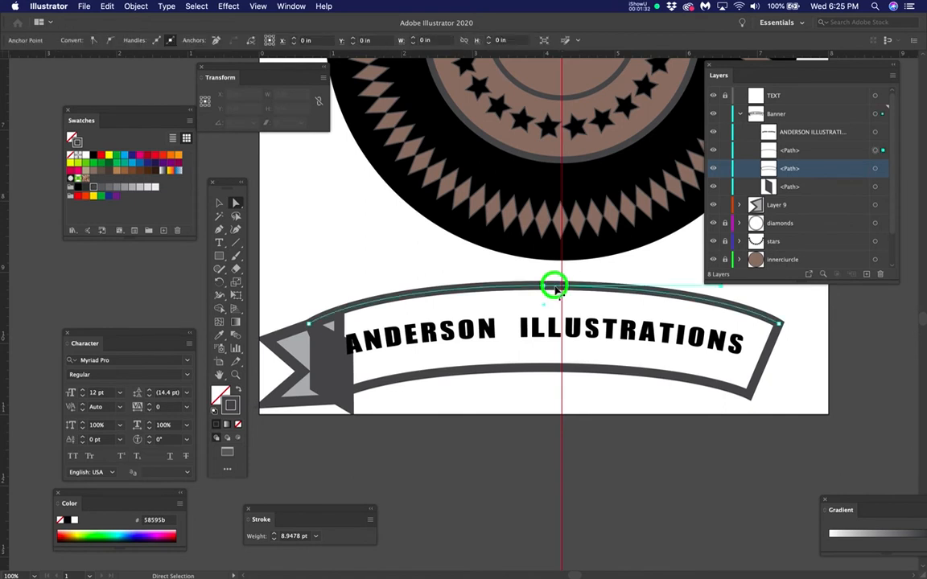
{"action": "left_click", "coordinate": [543, 287]}
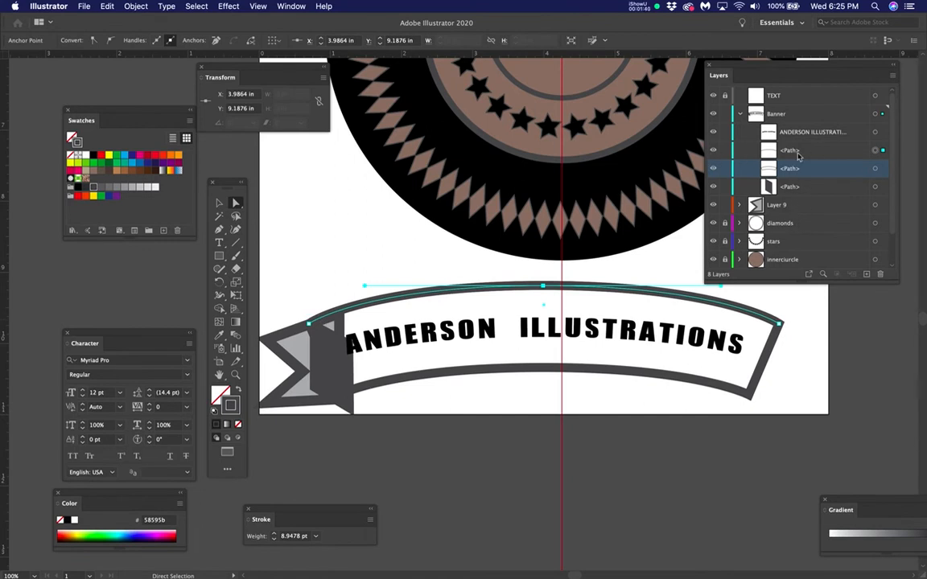
{"action": "left_click", "coordinate": [712, 150]}
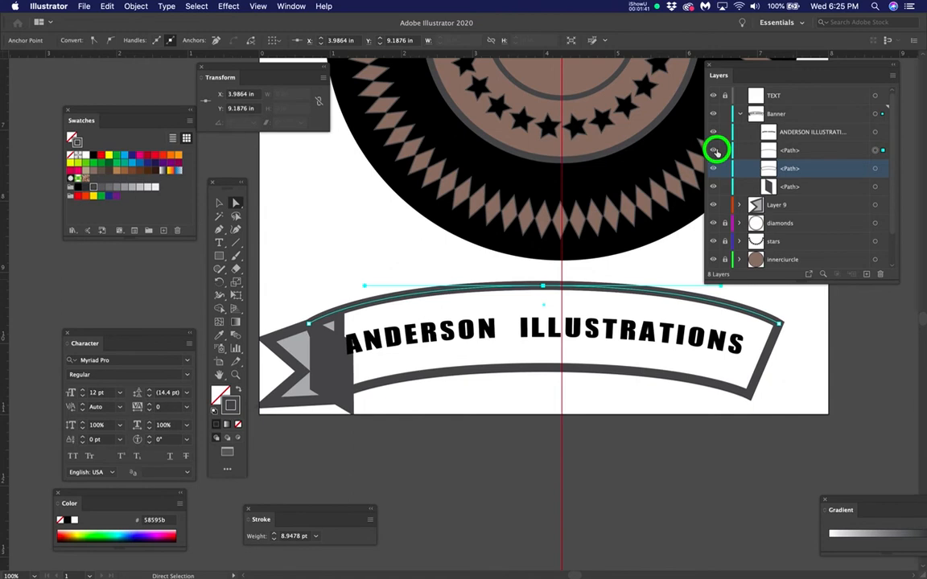
{"action": "left_click", "coordinate": [822, 153]}
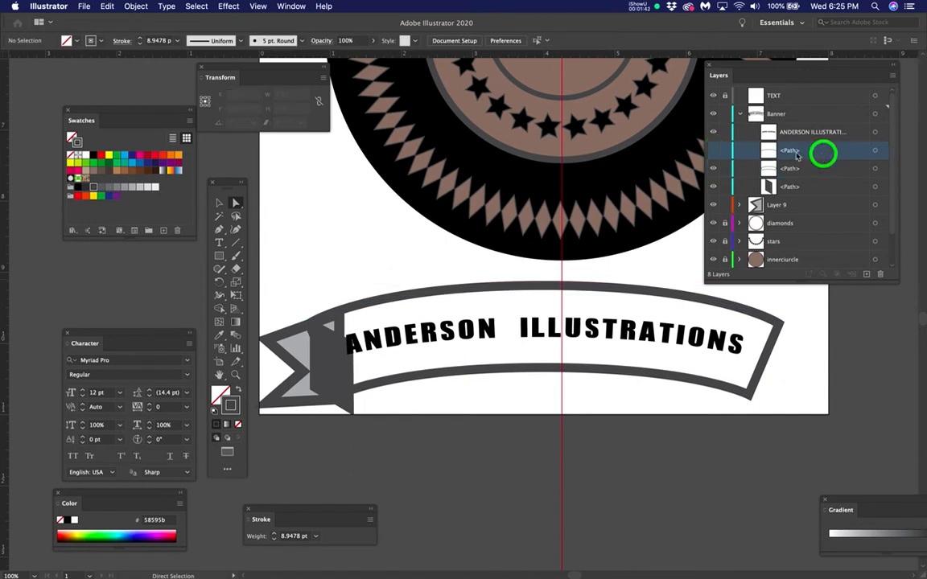
{"action": "scroll", "coordinate": [877, 266], "scroll_direction": "down", "scroll_amount": 2}
{"action": "left_click", "coordinate": [878, 272]}
{"action": "scroll", "coordinate": [816, 189], "scroll_direction": "up", "scroll_amount": 1}
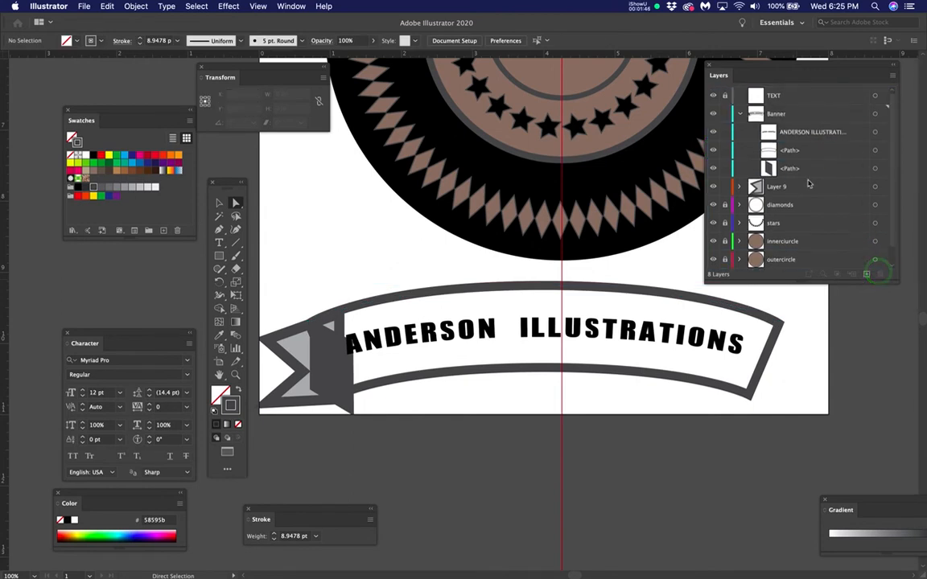
Fill the closed banner outline path with white (ffffff).
{"action": "left_click", "coordinate": [875, 150]}
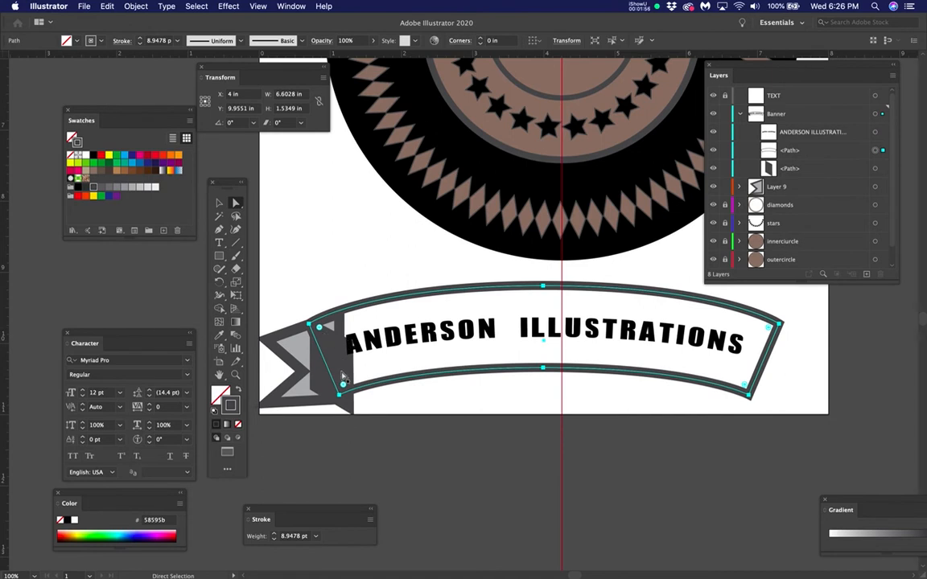
{"action": "double_click", "coordinate": [221, 392]}
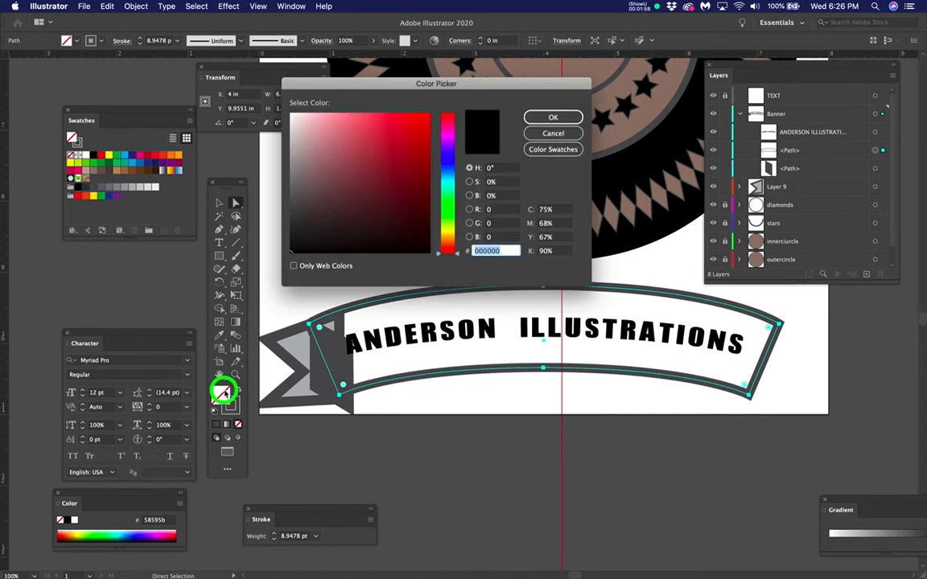
{"action": "left_click", "coordinate": [288, 112]}
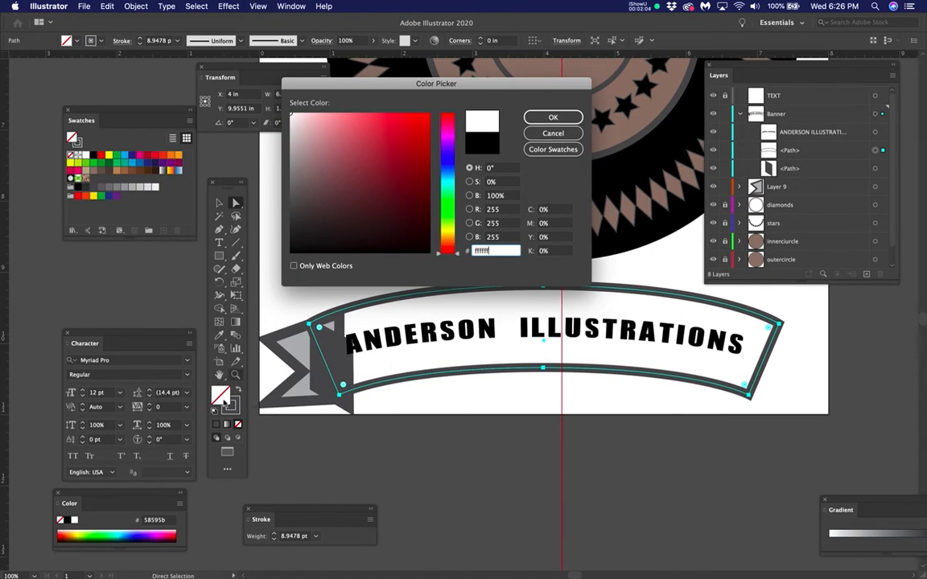
{"action": "left_click", "coordinate": [285, 100]}
{"action": "left_click", "coordinate": [538, 119]}
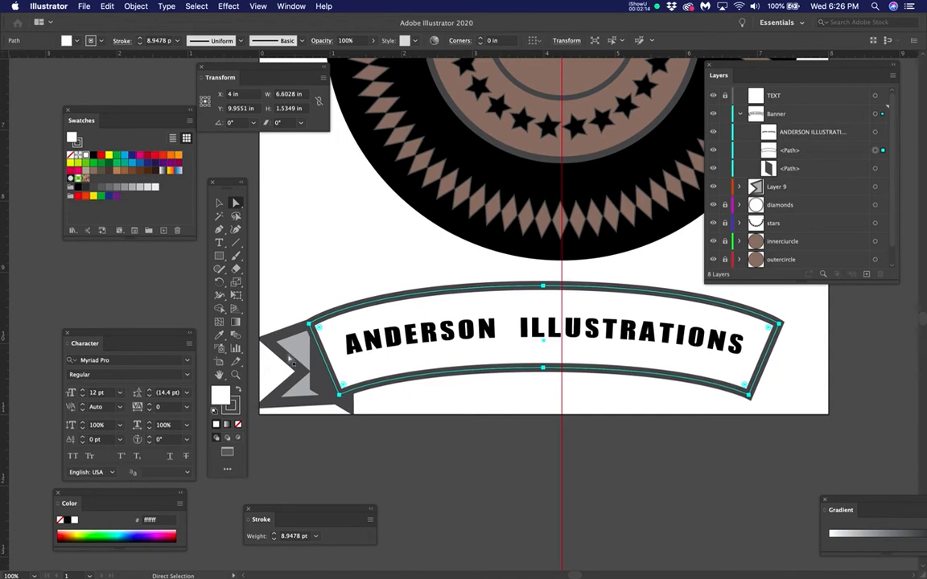
{"action": "left_click", "coordinate": [11, 507]}
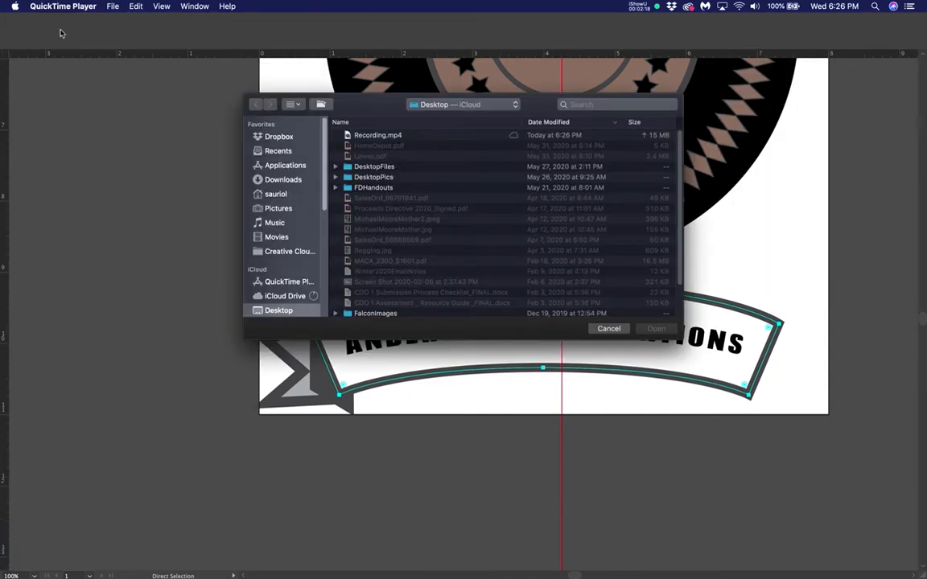
{"action": "left_click", "coordinate": [112, 7]}
{"action": "mouse_move", "coordinate": [129, 89]}
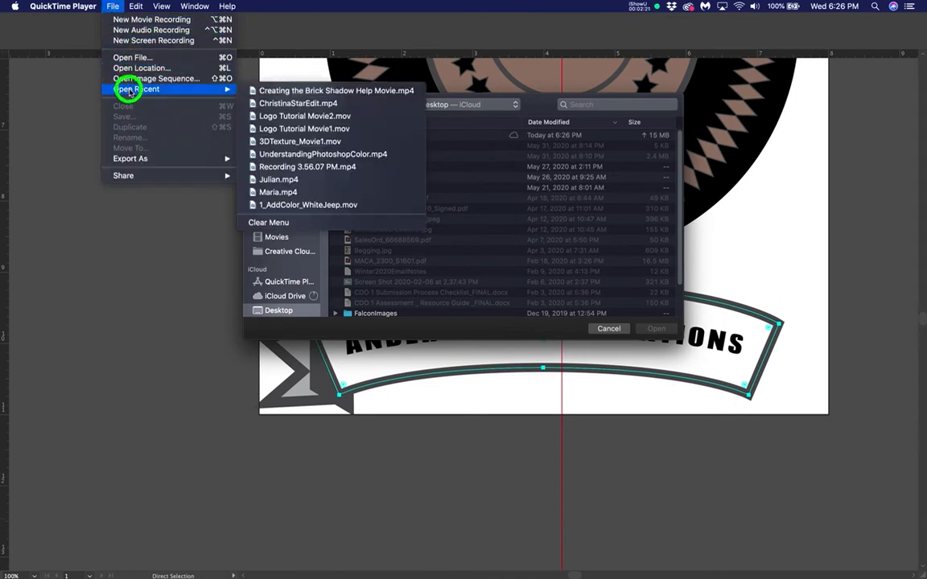
{"action": "left_click", "coordinate": [283, 131]}
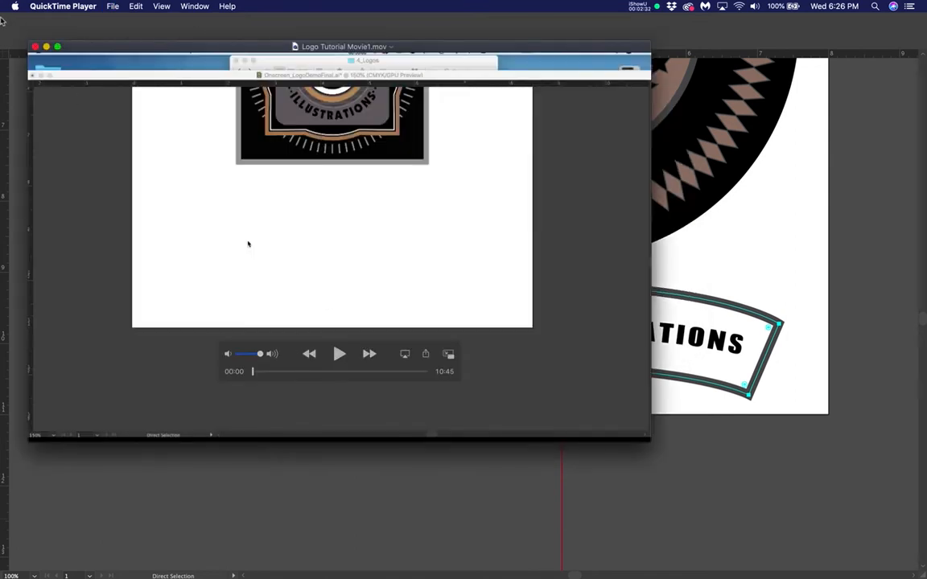
{"action": "left_click", "coordinate": [35, 46]}
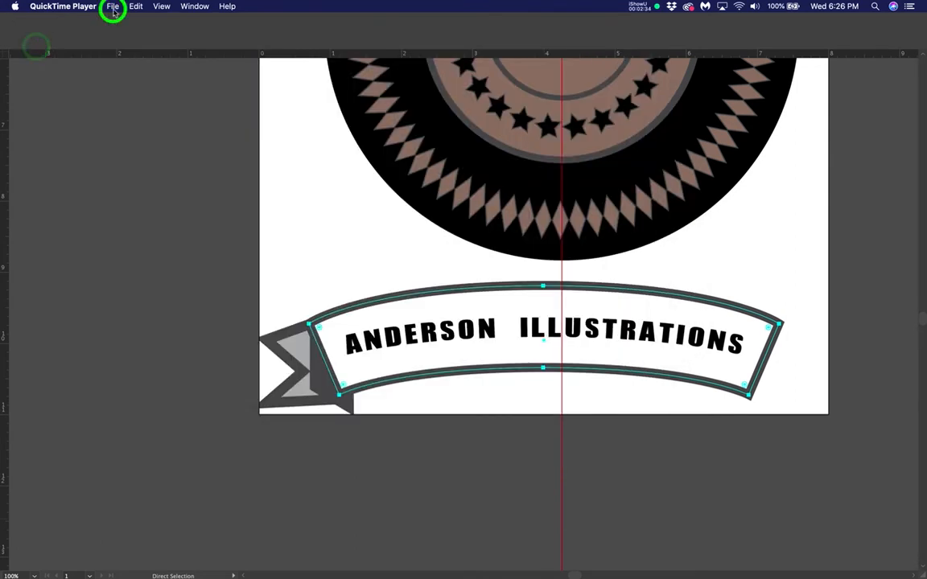
Open Logo Tutorial Movie2.mov in QuickTime Player, examine how the banner tail is drawn around 00:41:52, and minimize the movie.
{"action": "left_click", "coordinate": [113, 7]}
{"action": "mouse_move", "coordinate": [196, 91]}
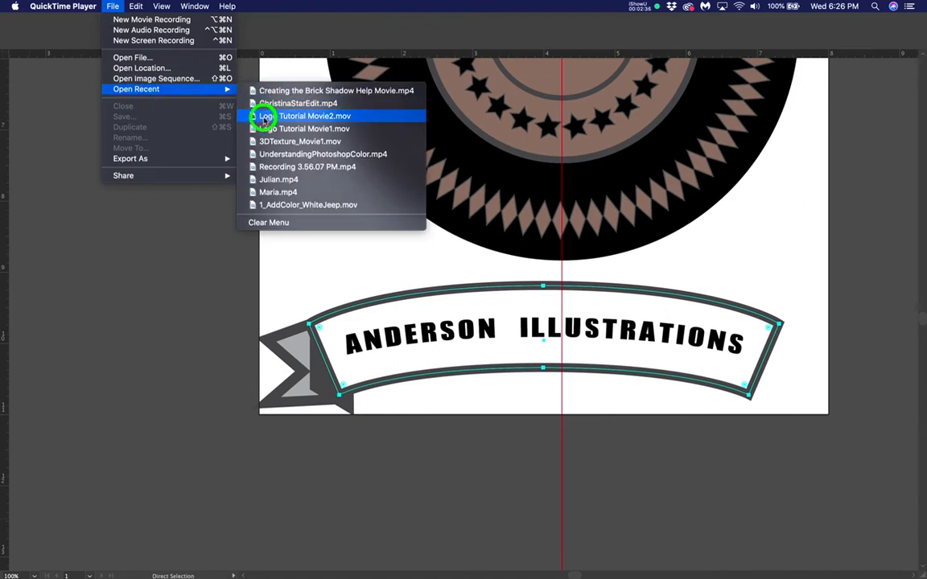
{"action": "left_click", "coordinate": [264, 117]}
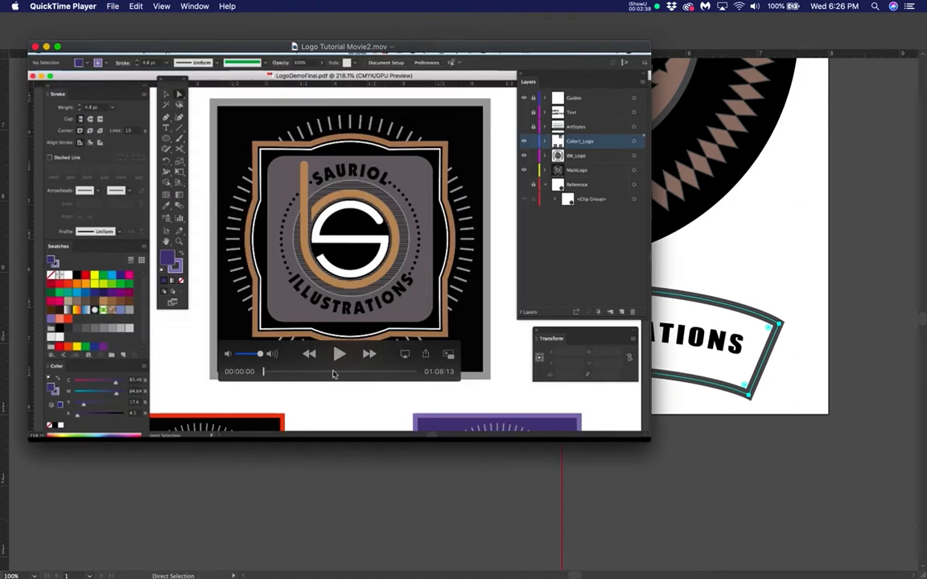
{"action": "left_click_drag", "start_coordinate": [333, 374], "coordinate": [356, 374]}
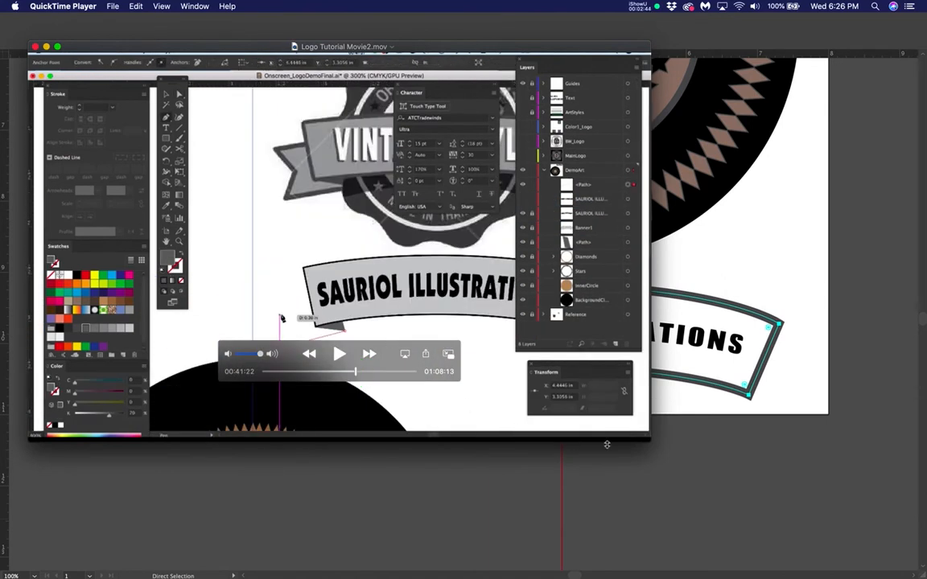
{"action": "left_click_drag", "start_coordinate": [651, 439], "coordinate": [867, 497]}
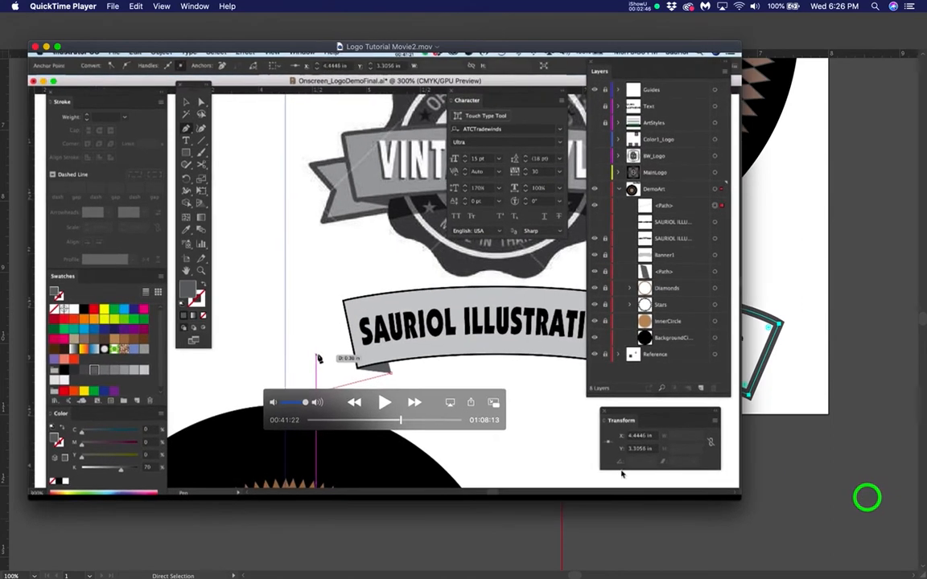
{"action": "left_click_drag", "start_coordinate": [401, 420], "coordinate": [399, 420]}
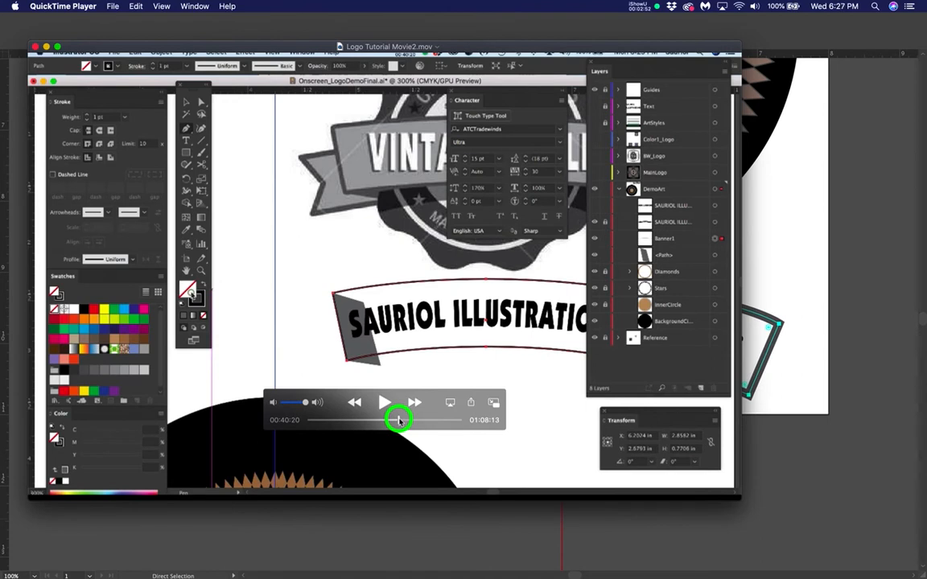
{"action": "left_click_drag", "start_coordinate": [399, 420], "coordinate": [403, 420]}
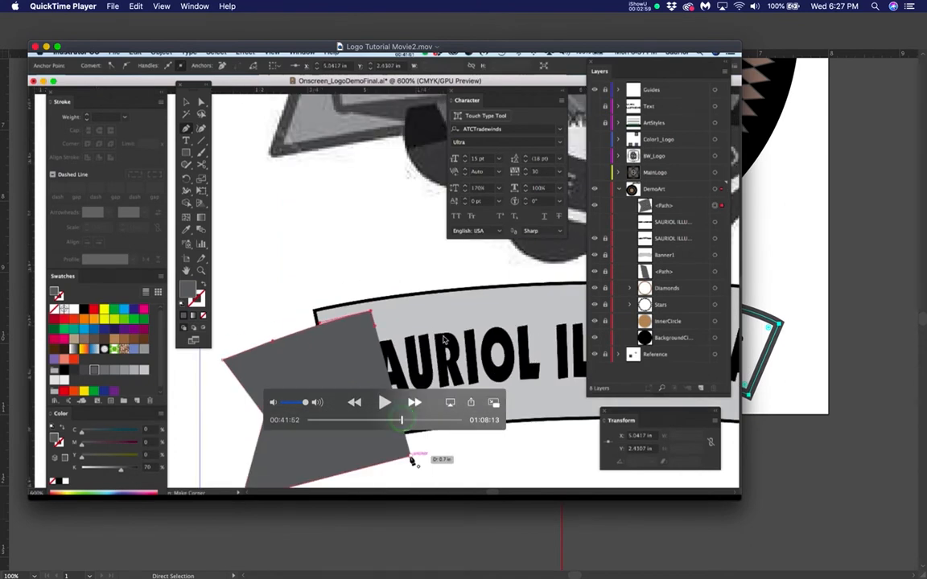
{"action": "left_click", "coordinate": [667, 210]}
{"action": "left_click", "coordinate": [46, 46]}
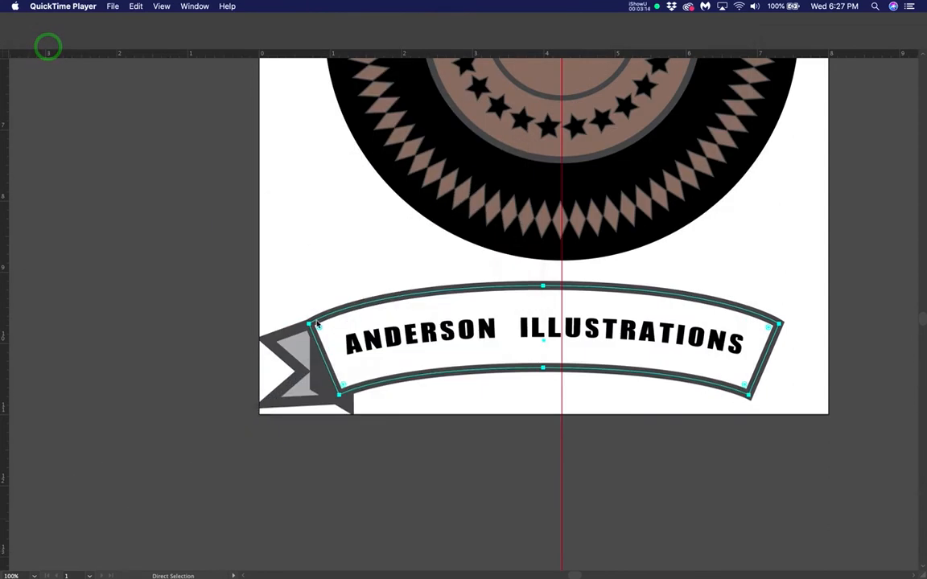
Switch back to Illustrator and move the notched ribbon tail on Layer 9 to about X 0.80 in, Y 10.45 in.
{"action": "left_click", "coordinate": [307, 402]}
{"action": "left_click", "coordinate": [306, 402]}
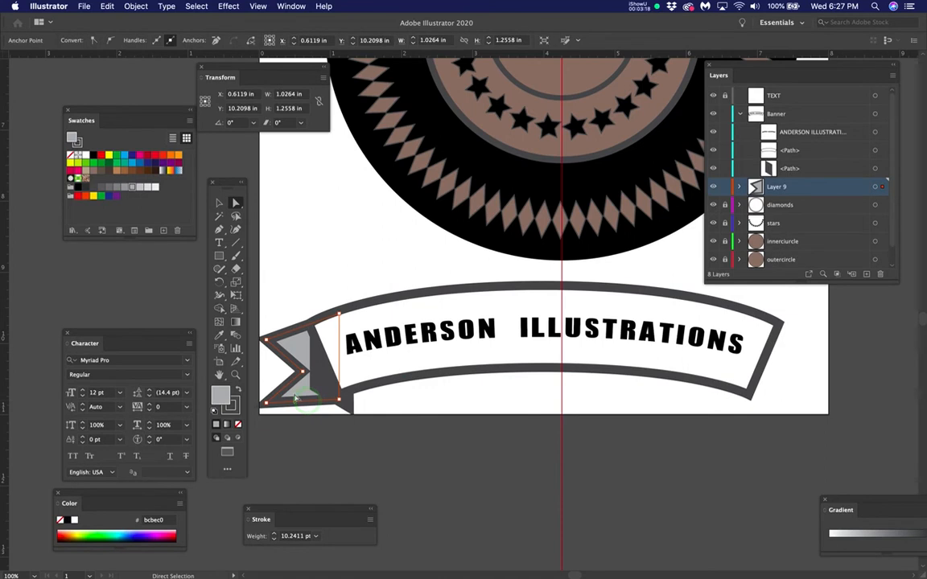
{"action": "left_click_drag", "start_coordinate": [302, 399], "coordinate": [315, 412]}
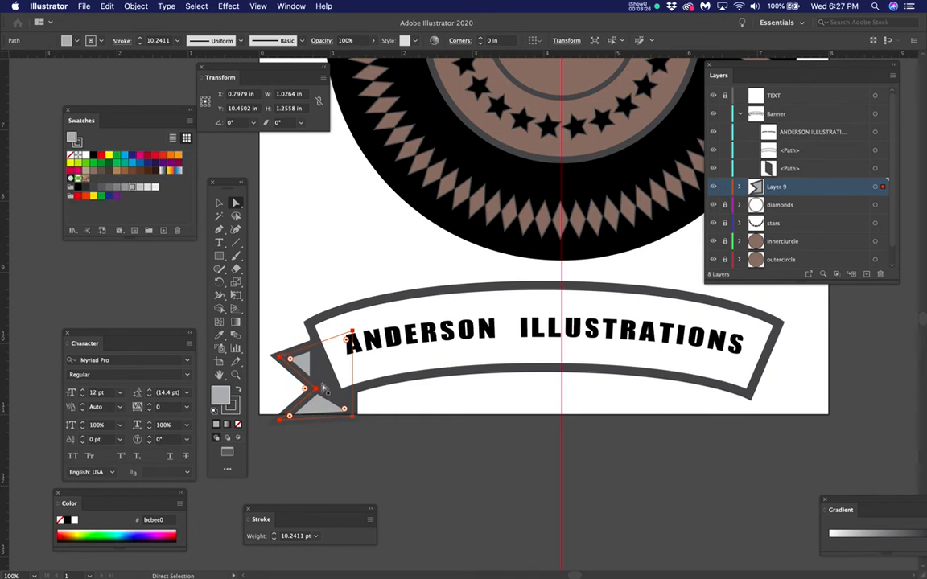
Switch to QuickTime Player, examine how the ribbon fold is drawn around 00:41:11 in the tutorial movie, and return to Illustrator.
{"action": "mouse_move", "coordinate": [4, 308]}
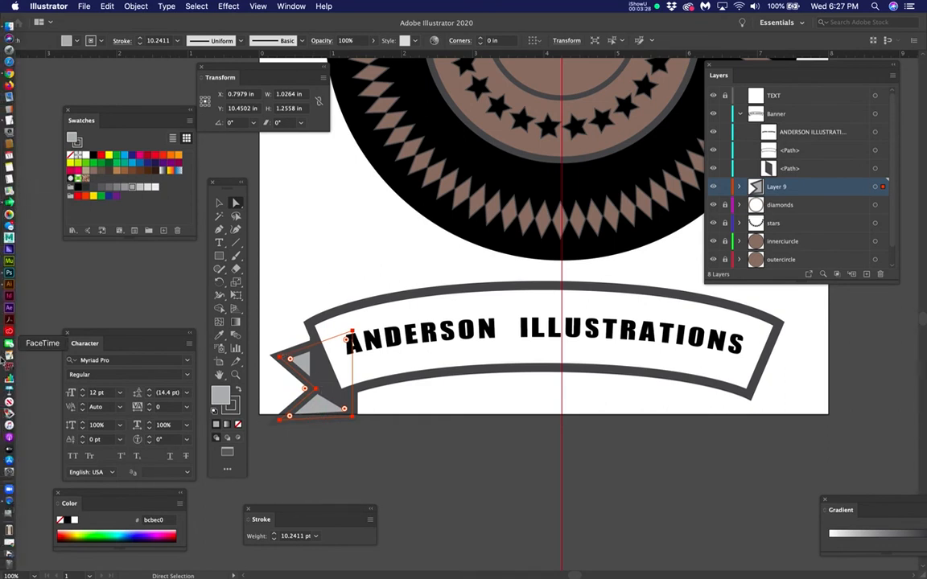
{"action": "left_click", "coordinate": [10, 500]}
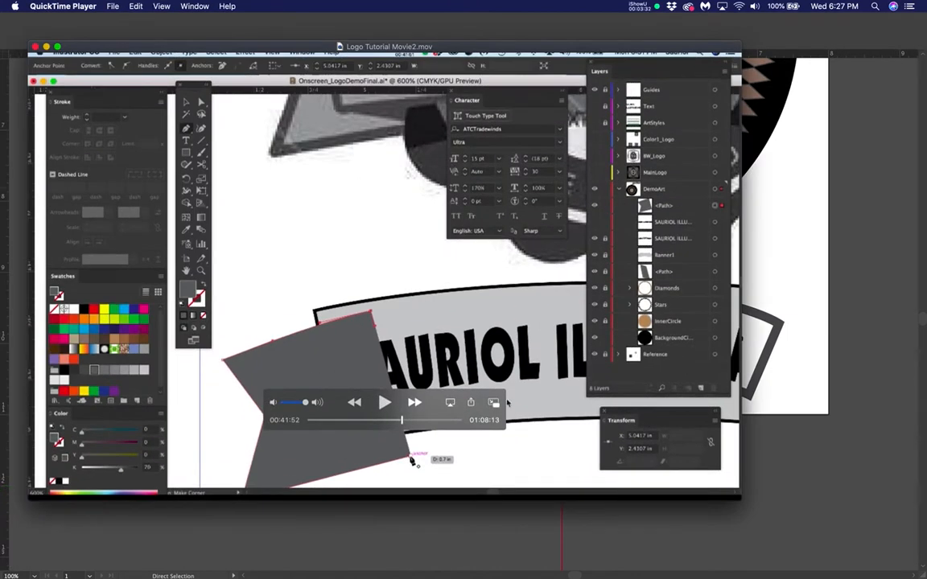
{"action": "left_click_drag", "start_coordinate": [402, 424], "coordinate": [401, 422]}
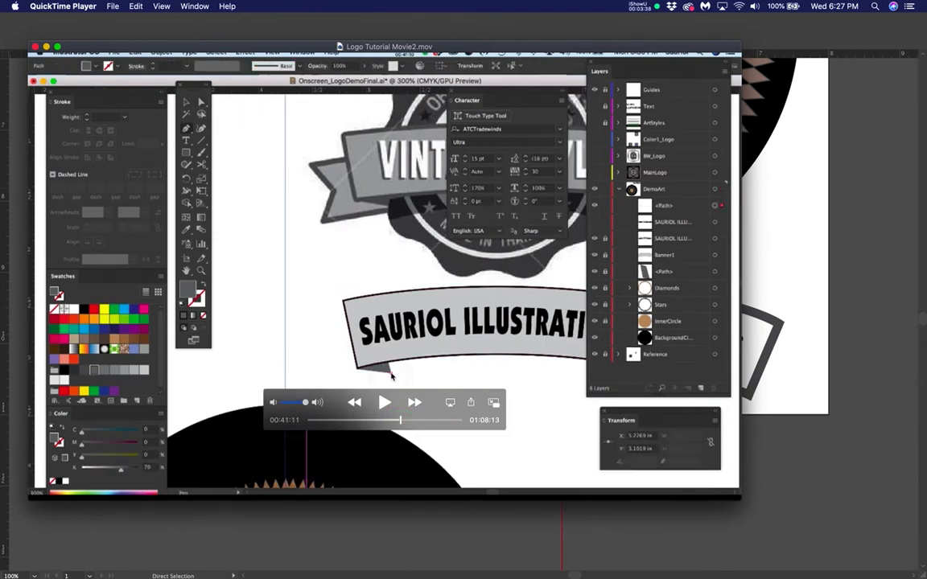
{"action": "left_click", "coordinate": [16, 121]}
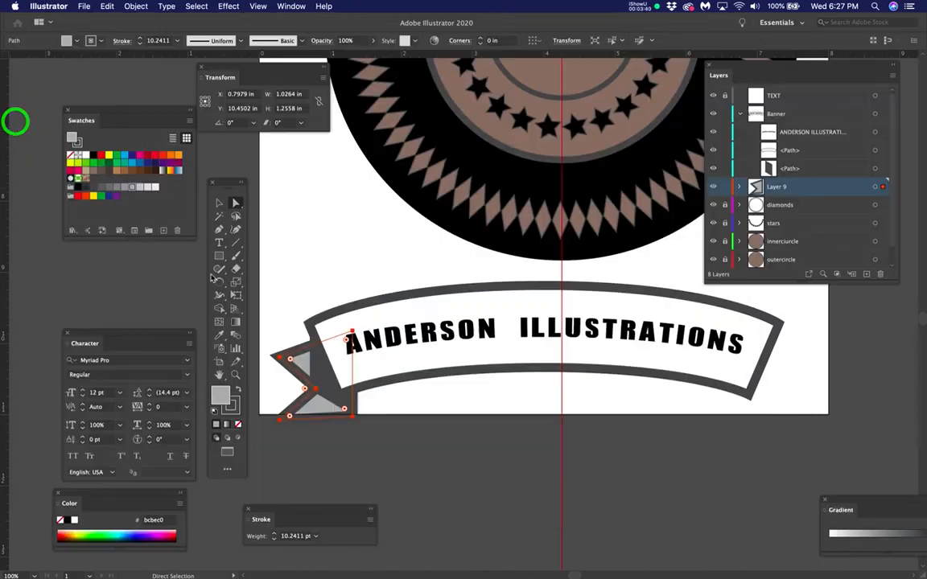
Move the dark grey fold piece at the banner's left end to about X 1.06 in, Y 10.33 in.
{"action": "left_click", "coordinate": [393, 430]}
{"action": "left_click", "coordinate": [327, 386]}
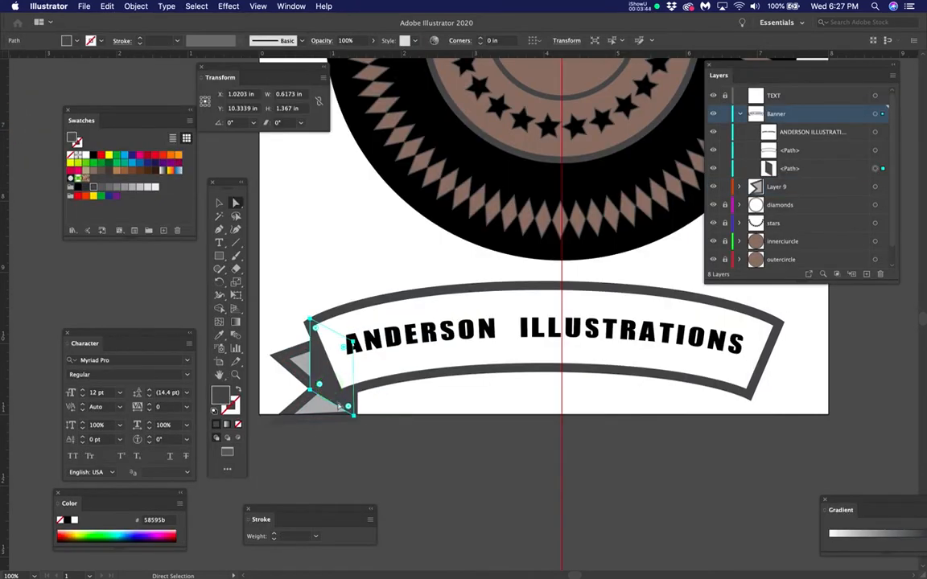
{"action": "left_click_drag", "start_coordinate": [330, 392], "coordinate": [336, 393]}
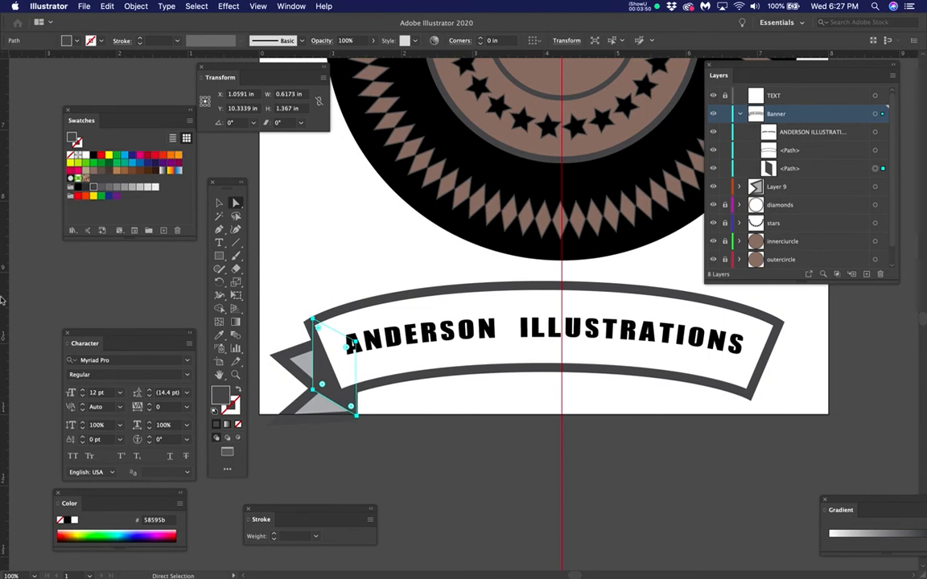
Recheck the fold's shape at 00:41:11 of the tutorial movie in QuickTime Player and switch back to Illustrator.
{"action": "mouse_move", "coordinate": [2, 304]}
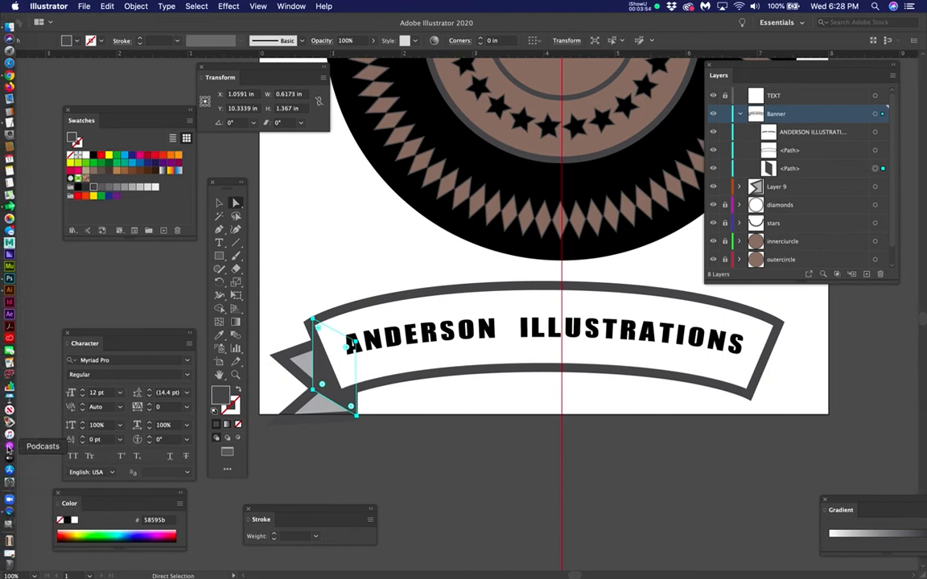
{"action": "left_click", "coordinate": [10, 510]}
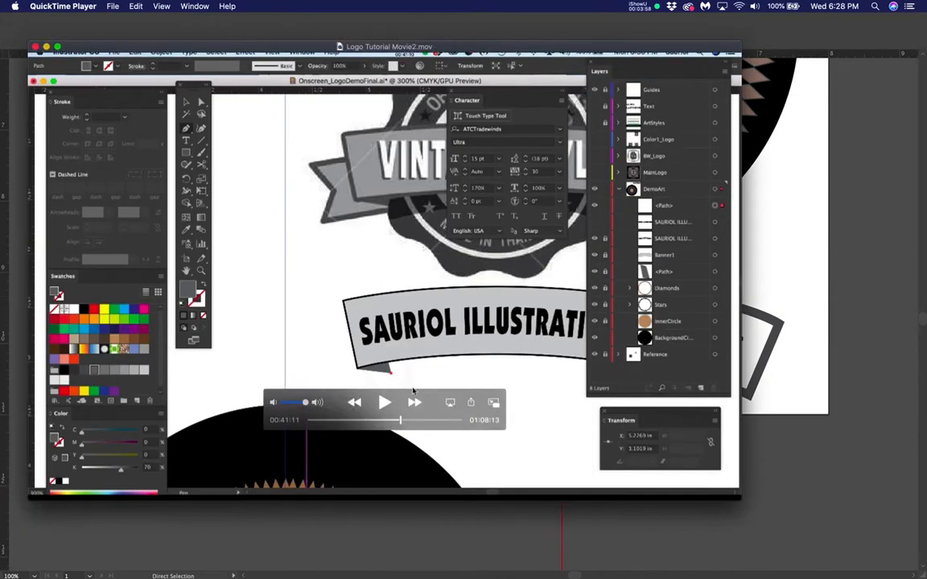
{"action": "left_click", "coordinate": [504, 514]}
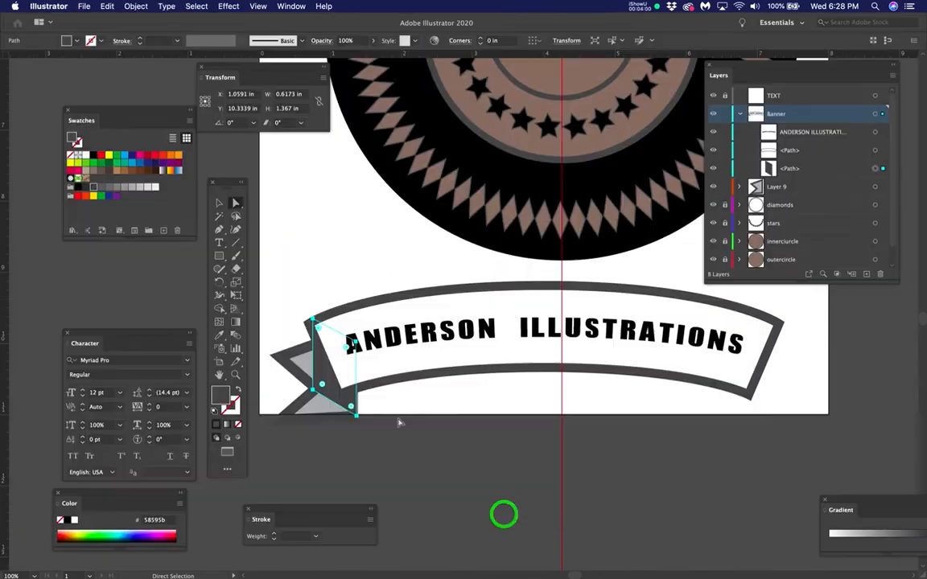
Shift the dark fold piece right and reshape its anchors into a narrow wedge about 0.67 in wide and 1.15 in high beneath the banner's lower-left corner.
{"action": "left_click", "coordinate": [356, 417]}
{"action": "left_click_drag", "start_coordinate": [334, 390], "coordinate": [381, 396]}
{"action": "left_click", "coordinate": [383, 419]}
{"action": "left_click", "coordinate": [354, 340]}
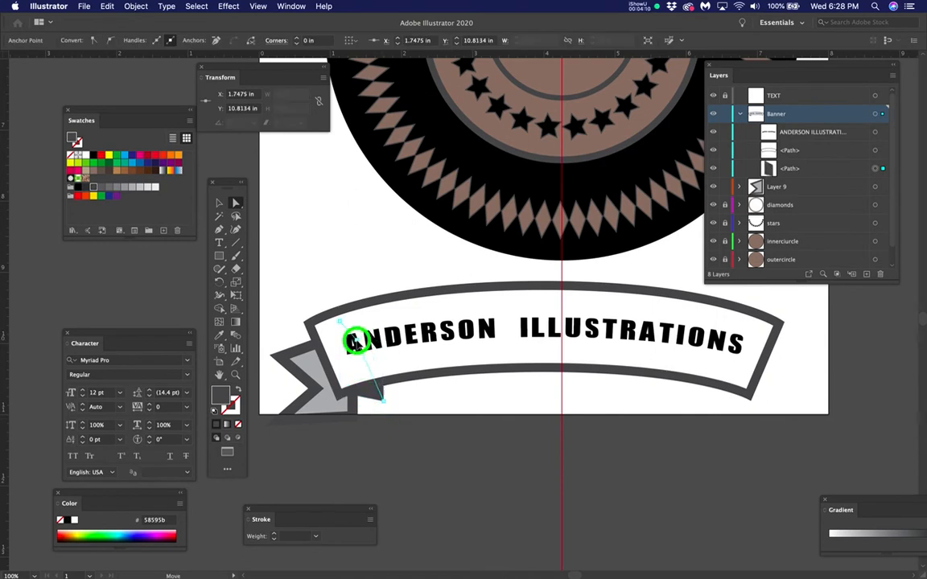
{"action": "left_click", "coordinate": [339, 394]}
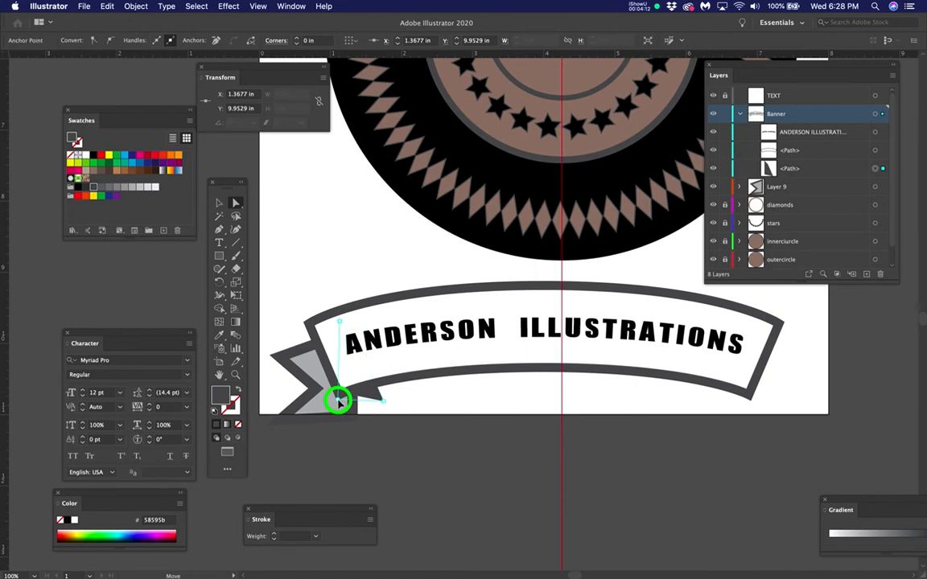
{"action": "left_click", "coordinate": [383, 400]}
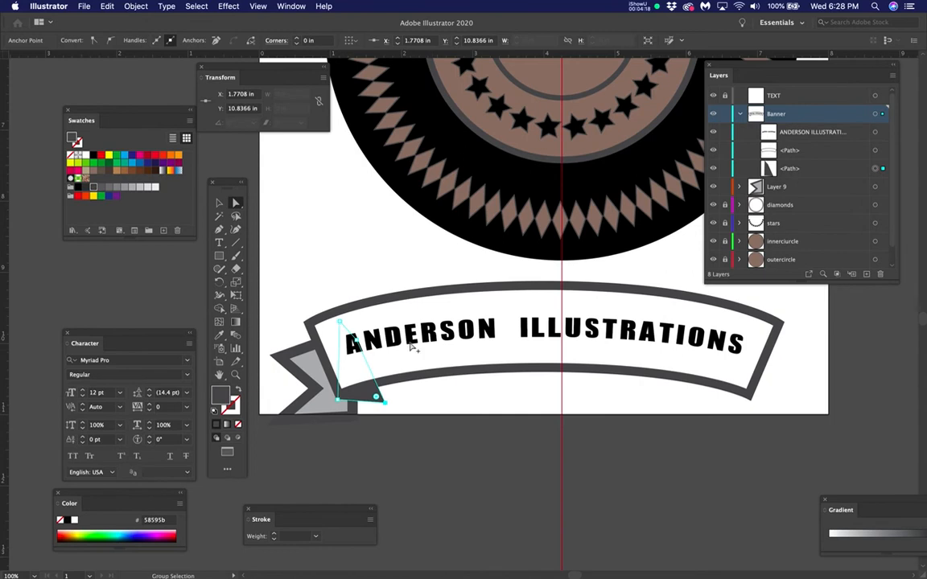
{"action": "scroll", "coordinate": [411, 346], "scroll_direction": "down", "scroll_amount": 1}
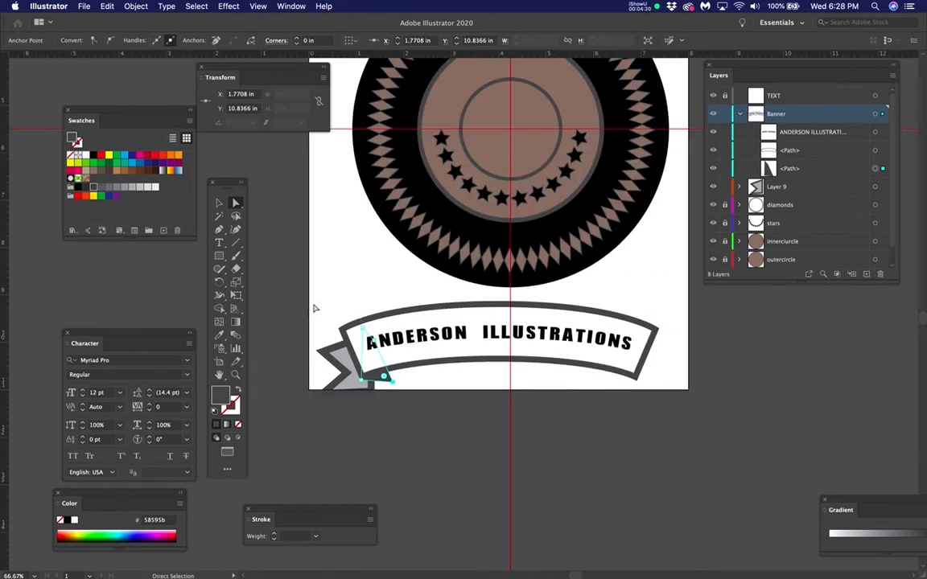
{"action": "left_click_drag", "start_coordinate": [306, 306], "coordinate": [677, 426]}
{"action": "left_click_drag", "start_coordinate": [282, 303], "coordinate": [677, 399]}
{"action": "left_click_drag", "start_coordinate": [499, 343], "coordinate": [513, 435]}
{"action": "key", "text": "super+z"}
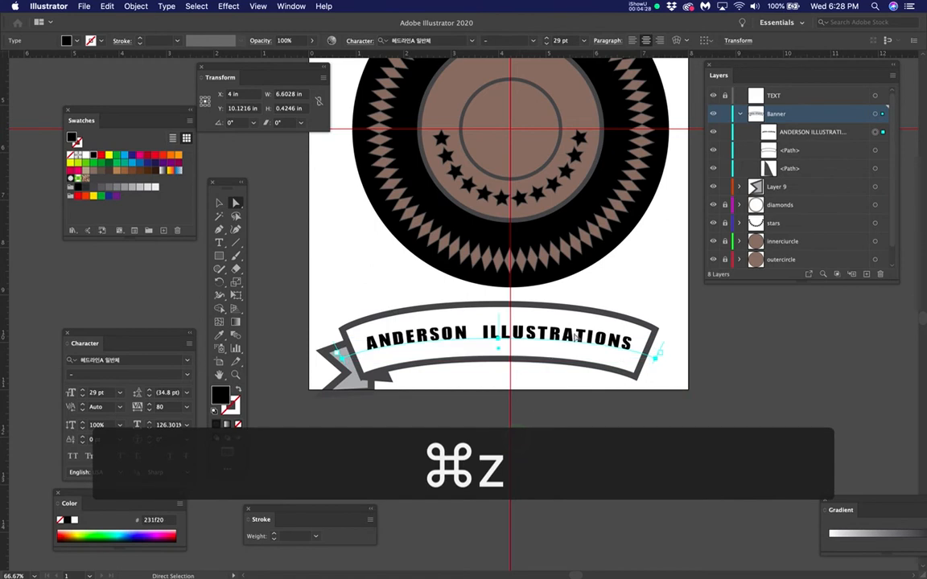
Select everything on the Banner layer and move it below the artboard to about X 3.94 in, Y 12.22 in.
{"action": "left_click", "coordinate": [874, 114]}
{"action": "key", "text": "e"}
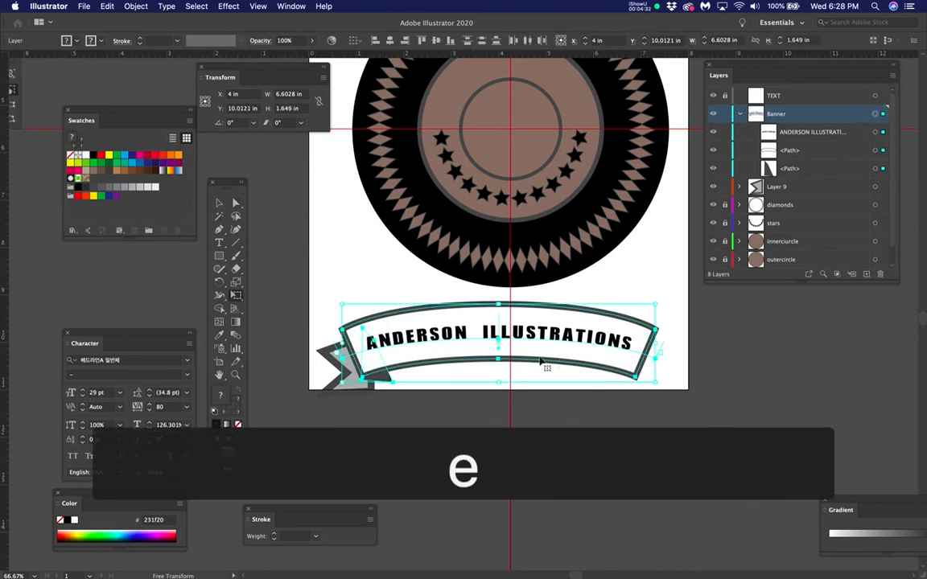
{"action": "left_click_drag", "start_coordinate": [561, 345], "coordinate": [552, 443]}
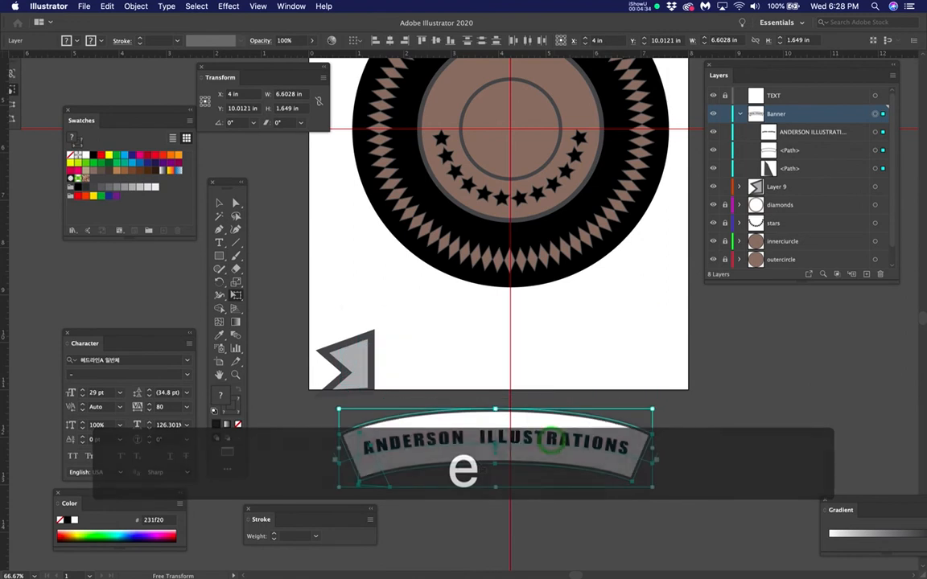
{"action": "scroll", "coordinate": [463, 331], "scroll_direction": "down", "scroll_amount": 5}
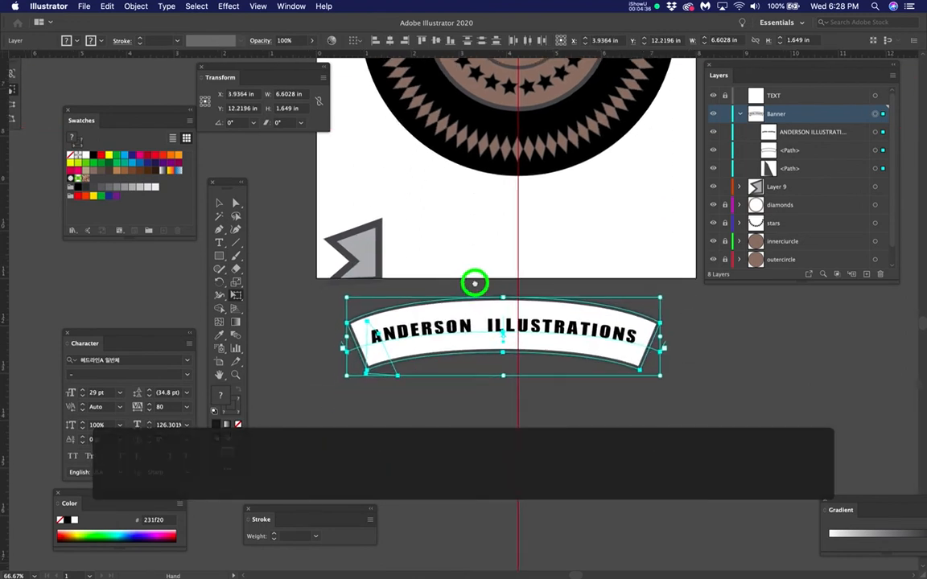
Move the notched tail's path from Layer 9 to the bottom of the Banner layer and delete the emptied Layer 9.
{"action": "key", "text": "a"}
{"action": "left_click", "coordinate": [366, 244]}
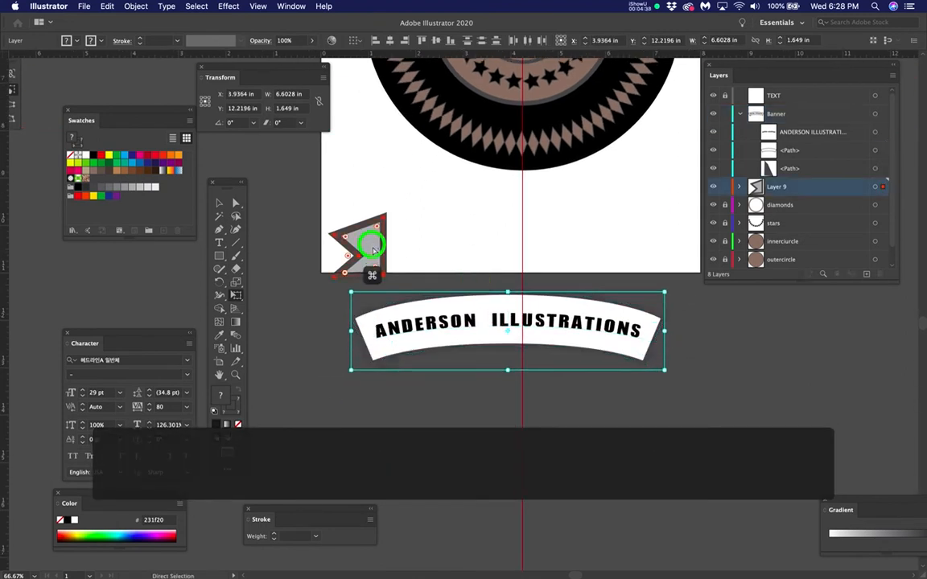
{"action": "key", "text": "e"}
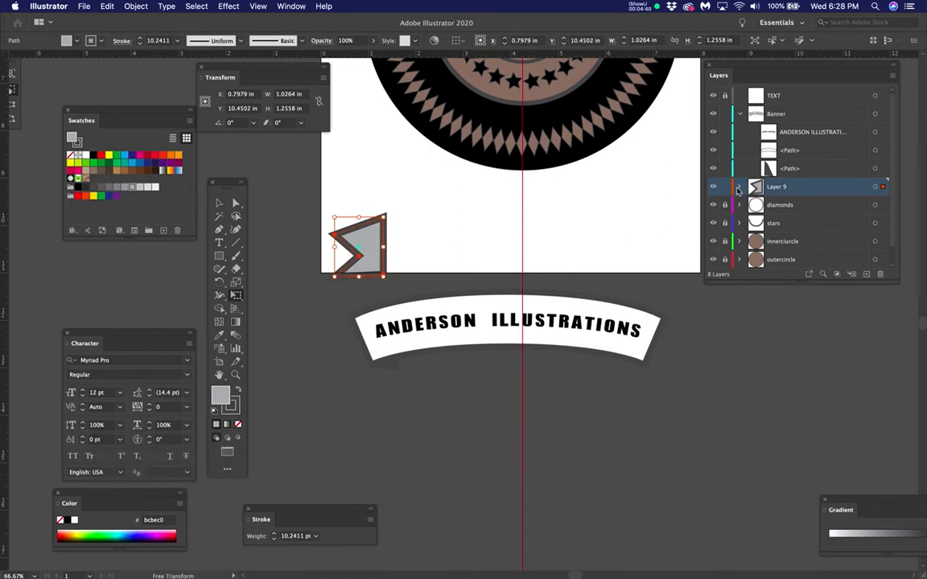
{"action": "left_click", "coordinate": [739, 187]}
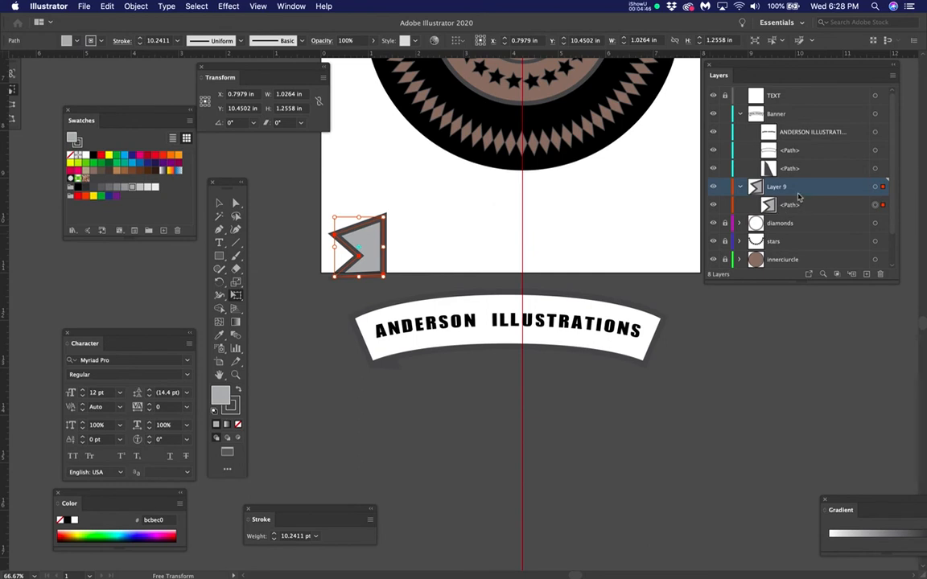
{"action": "left_click_drag", "start_coordinate": [806, 211], "coordinate": [880, 274]}
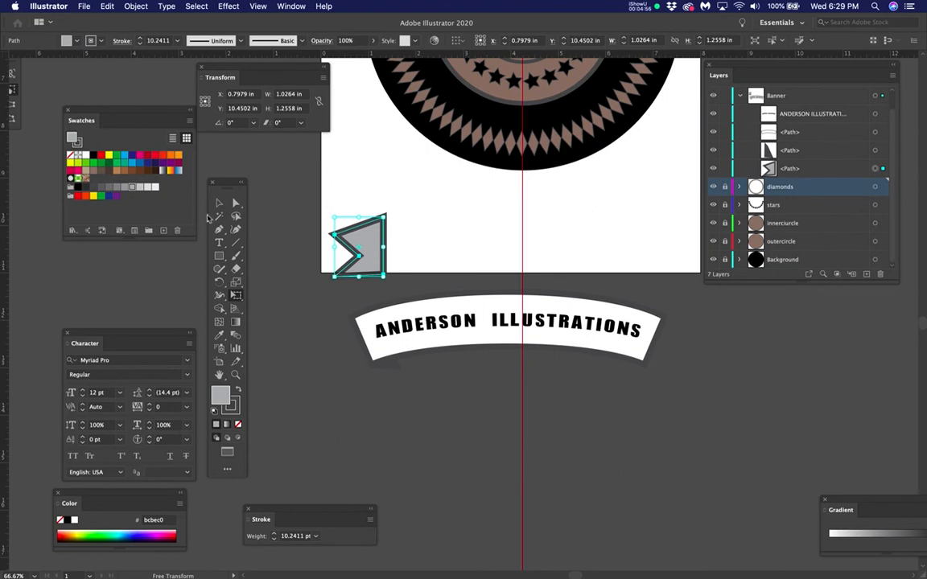
Move the notched tail behind the banner's left end, at about X 1.19 in, Y 12.58 in.
{"action": "left_click", "coordinate": [220, 203]}
{"action": "left_click_drag", "start_coordinate": [363, 267], "coordinate": [385, 367]}
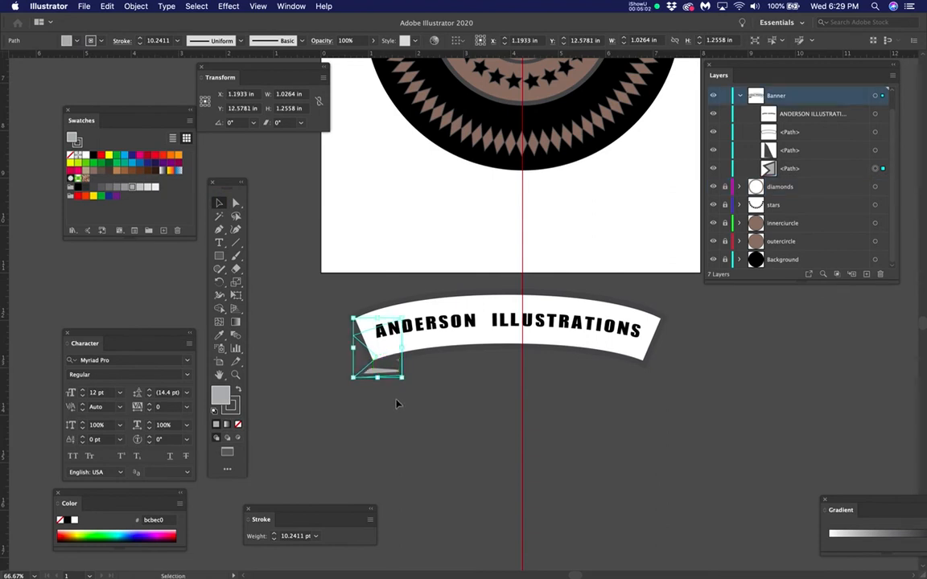
Fill the wedge-shaped fold piece under the banner's left corner with dark grey 303030.
{"action": "scroll", "coordinate": [396, 402], "scroll_direction": "up", "scroll_amount": 3}
{"action": "left_click", "coordinate": [383, 322]}
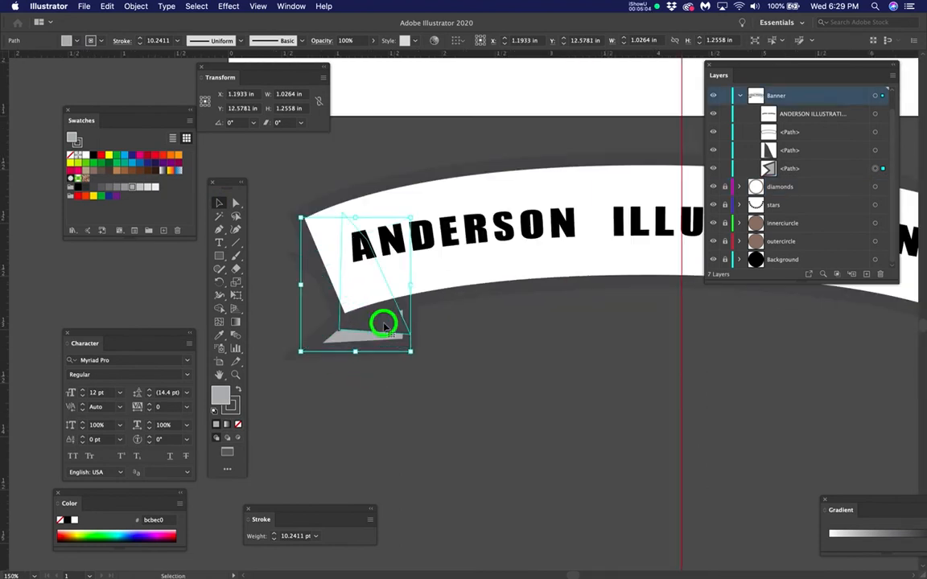
{"action": "double_click", "coordinate": [222, 394]}
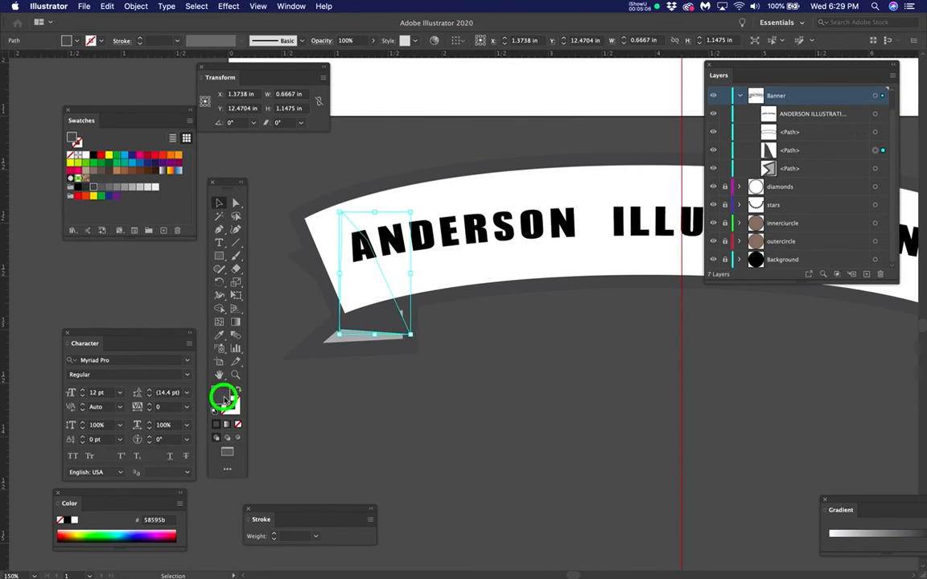
{"action": "left_click", "coordinate": [293, 226]}
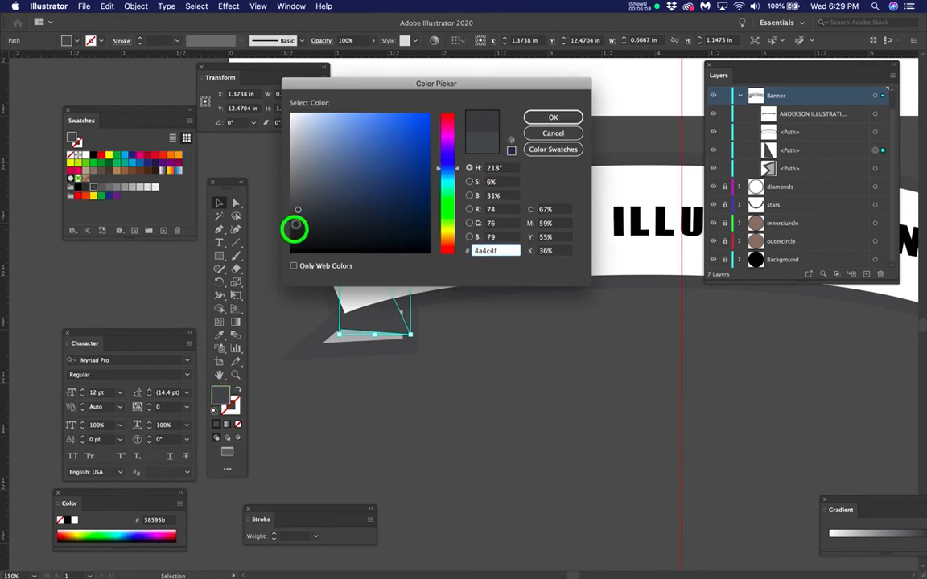
{"action": "left_click", "coordinate": [536, 117]}
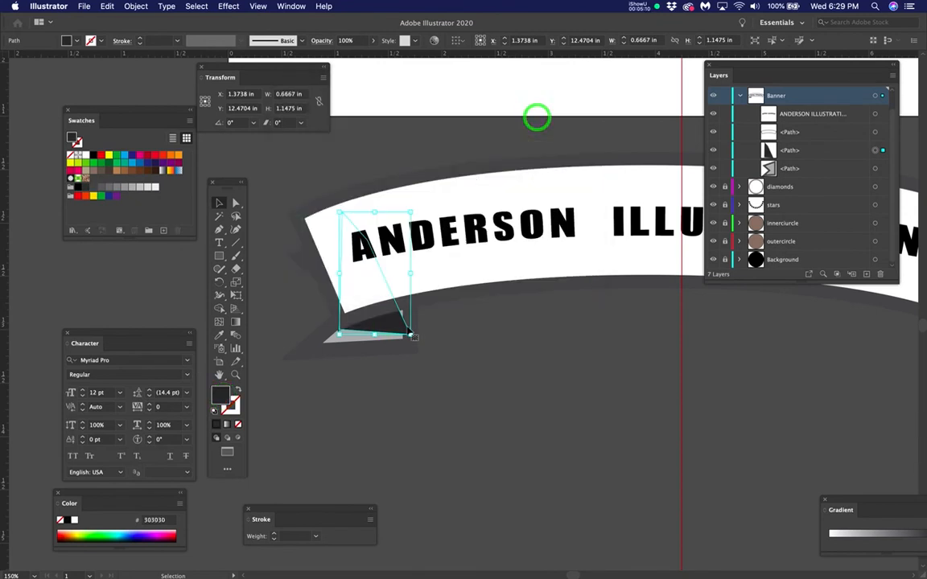
Select the banner with its text, fold and tail and move it above the circular emblem to about X 3.92 in, Y 1.15 in.
{"action": "scroll", "coordinate": [499, 338], "scroll_direction": "down", "scroll_amount": 3}
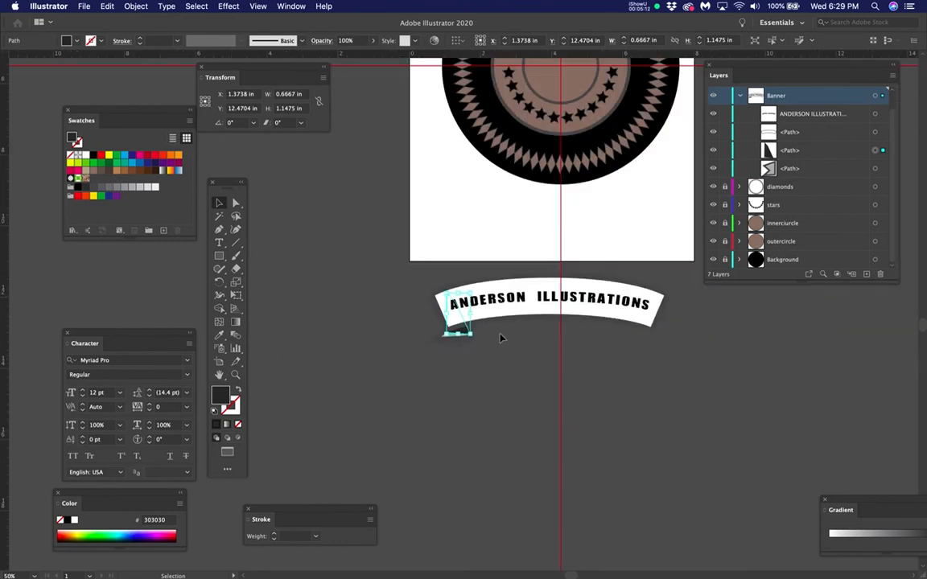
{"action": "left_click_drag", "start_coordinate": [509, 325], "coordinate": [483, 498]}
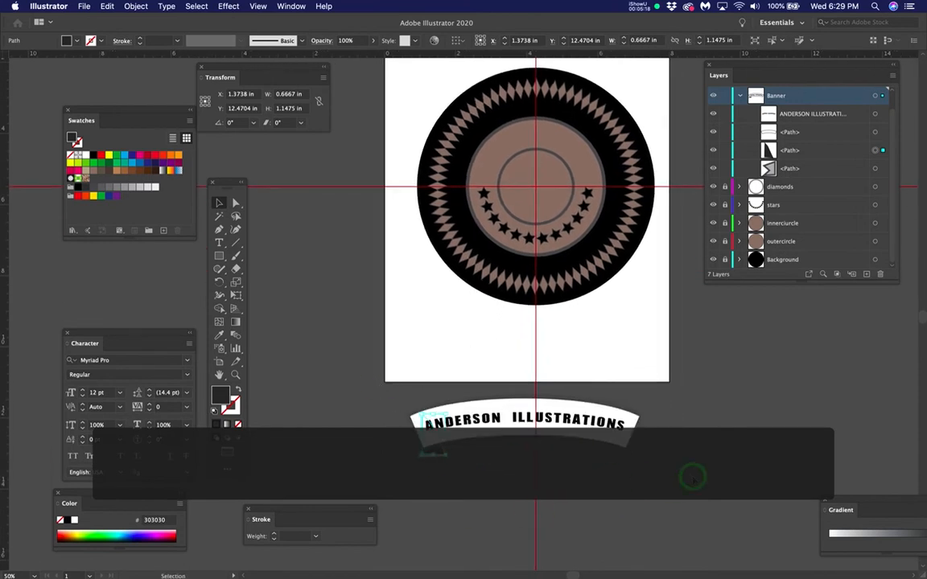
{"action": "left_click", "coordinate": [611, 447]}
{"action": "left_click_drag", "start_coordinate": [611, 448], "coordinate": [606, 111]}
{"action": "left_click_drag", "start_coordinate": [543, 228], "coordinate": [527, 361]}
{"action": "left_click_drag", "start_coordinate": [568, 246], "coordinate": [568, 185]}
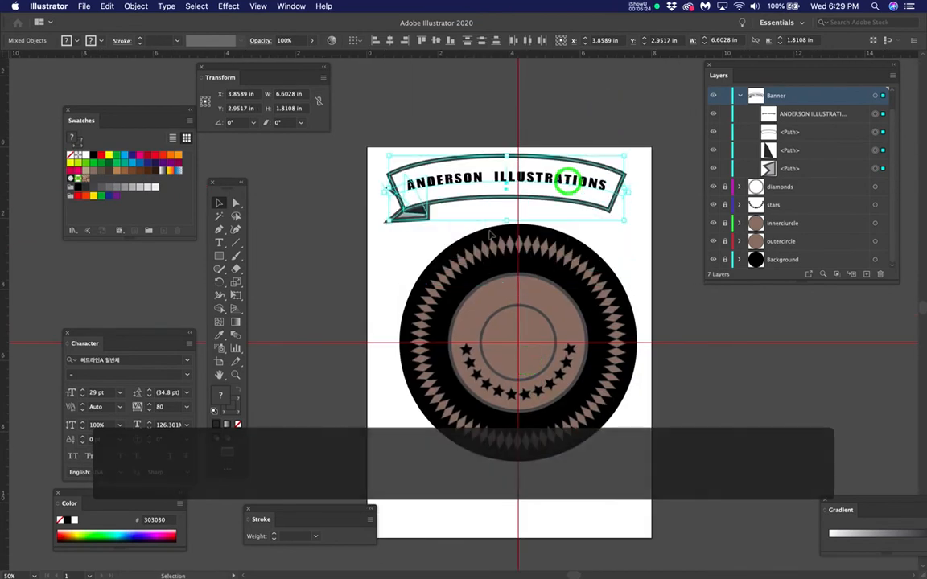
Deselect the banner artwork and move the floating Transform panel clear of the banner's left corner.
{"action": "scroll", "coordinate": [455, 201], "scroll_direction": "up", "scroll_amount": 1}
{"action": "scroll", "coordinate": [455, 201], "scroll_direction": "up", "scroll_amount": 1}
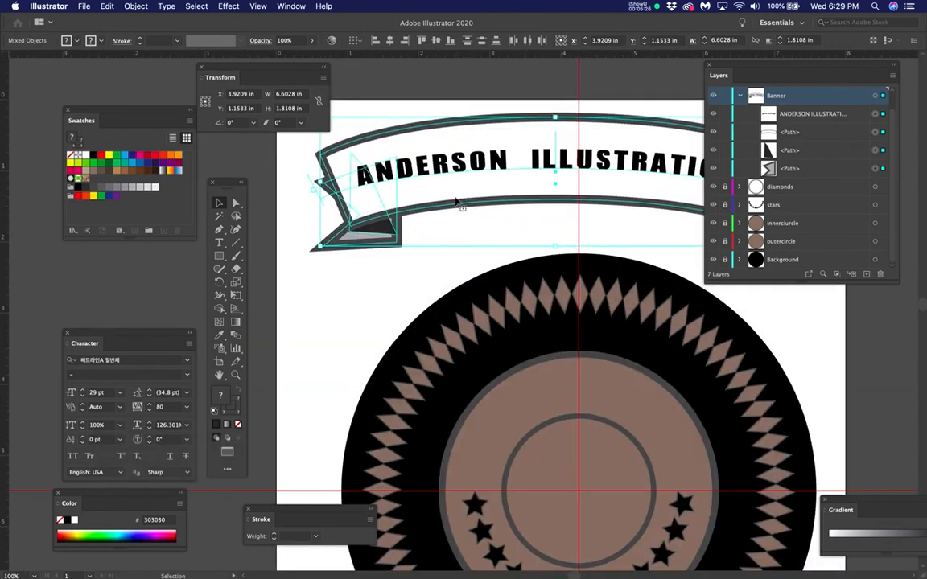
{"action": "scroll", "coordinate": [373, 328], "scroll_direction": "up", "scroll_amount": 1}
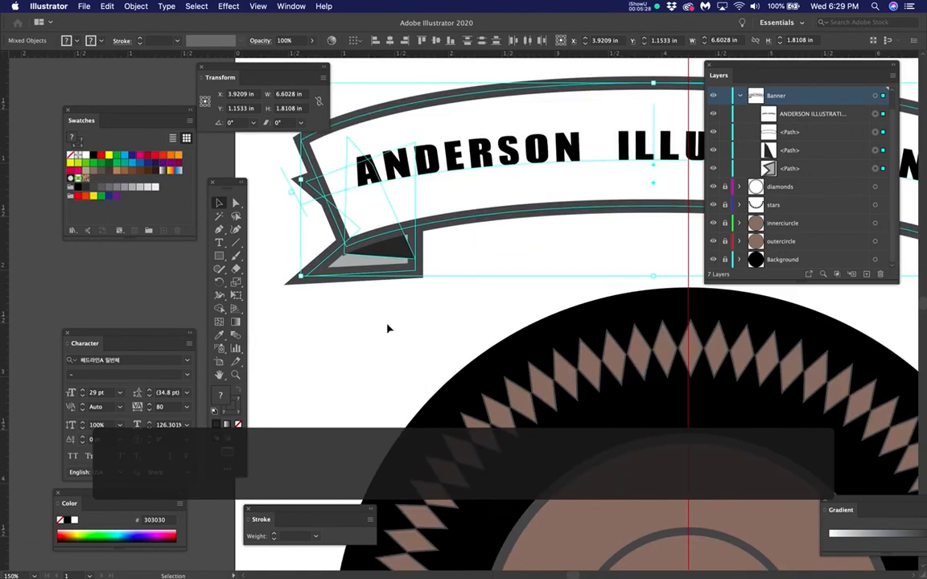
{"action": "left_click", "coordinate": [384, 323]}
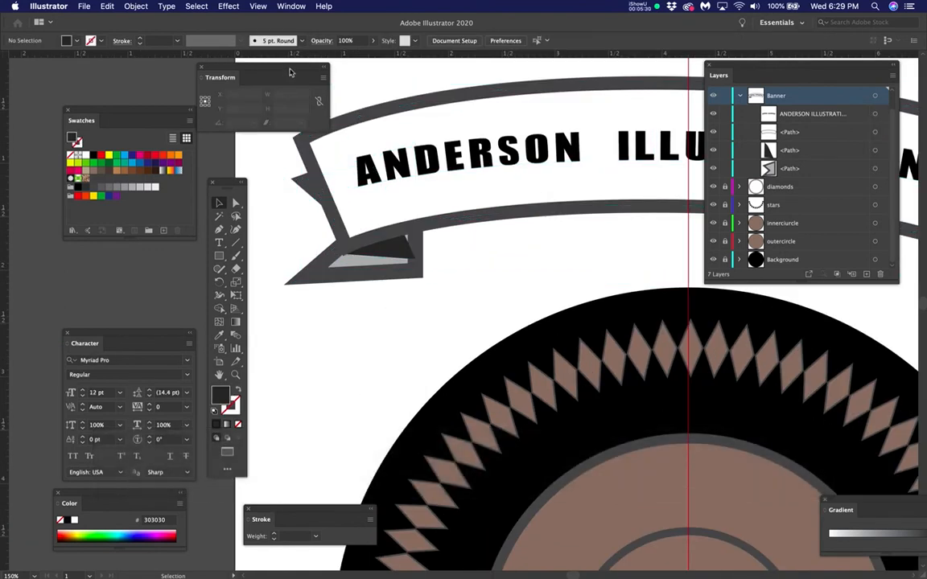
{"action": "left_click_drag", "start_coordinate": [289, 74], "coordinate": [215, 60]}
{"action": "left_click", "coordinate": [416, 271]}
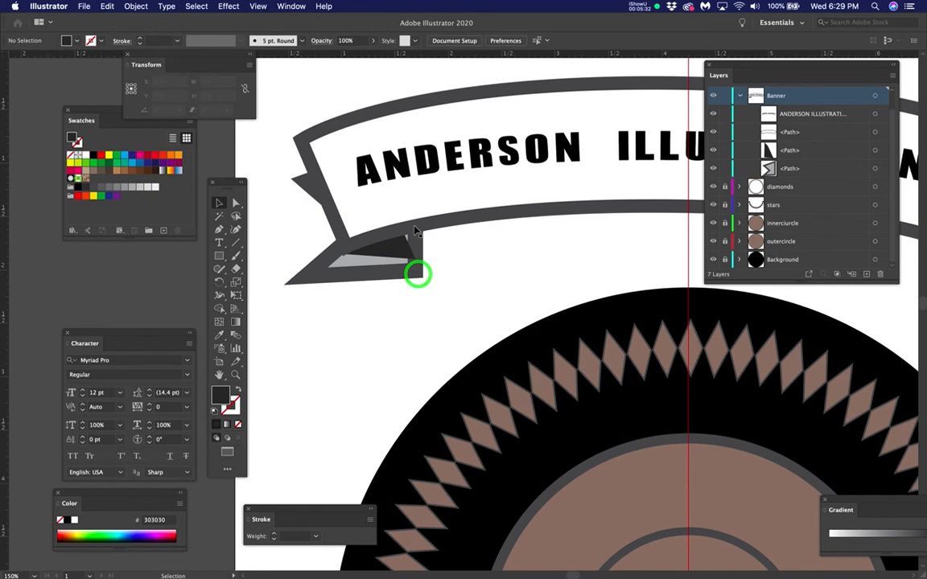
Select the notched tail and set the Banner layer's selection colour to Orange.
{"action": "left_click", "coordinate": [415, 239]}
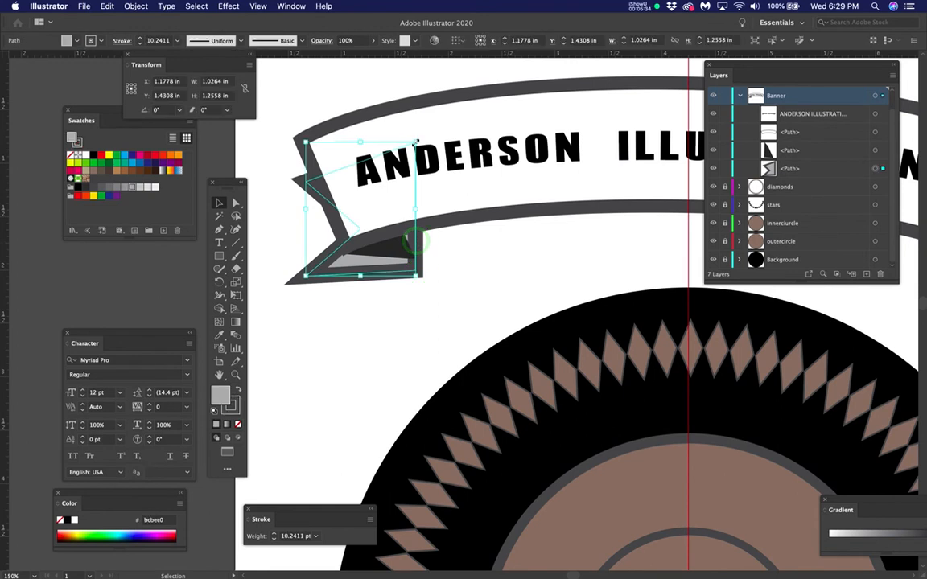
{"action": "double_click", "coordinate": [817, 96]}
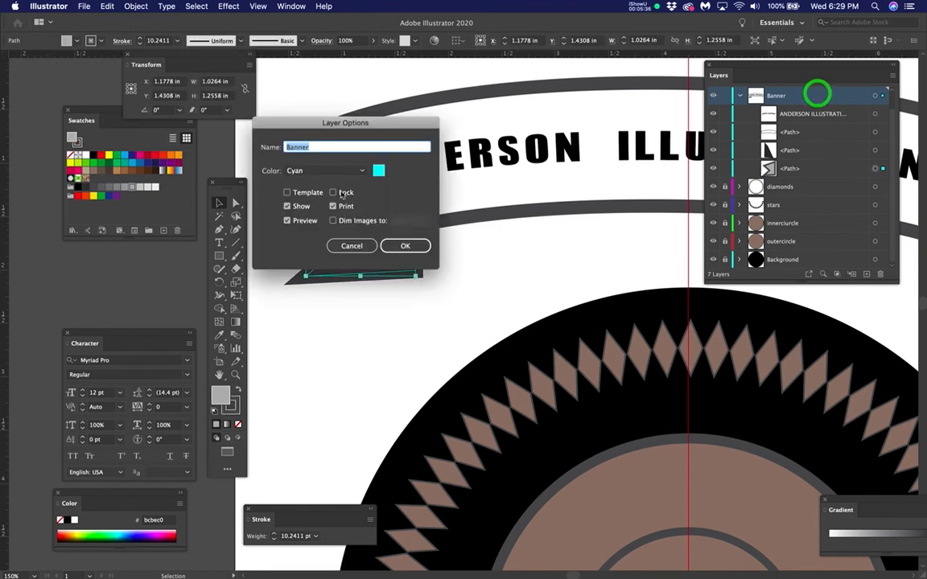
{"action": "left_click", "coordinate": [318, 173]}
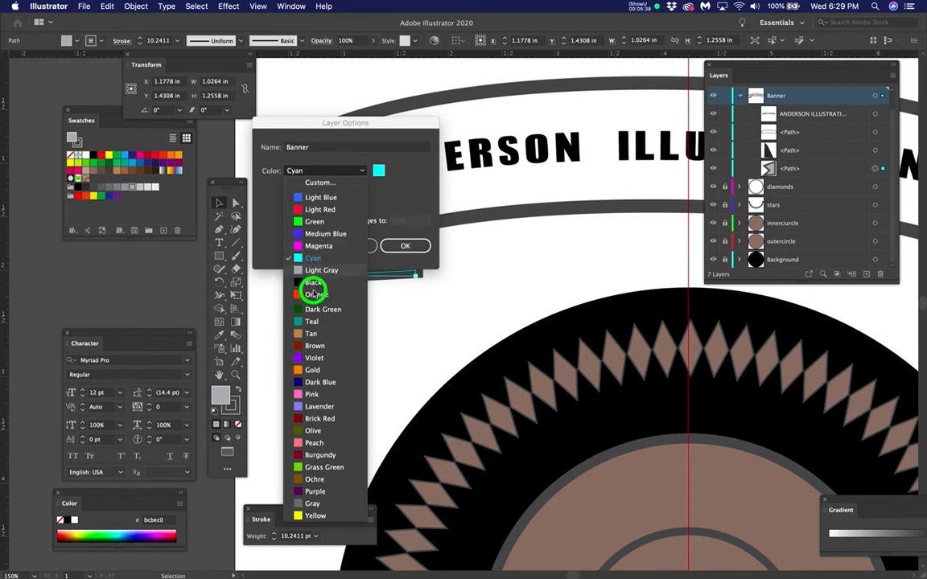
{"action": "left_click", "coordinate": [318, 295]}
{"action": "left_click", "coordinate": [406, 246]}
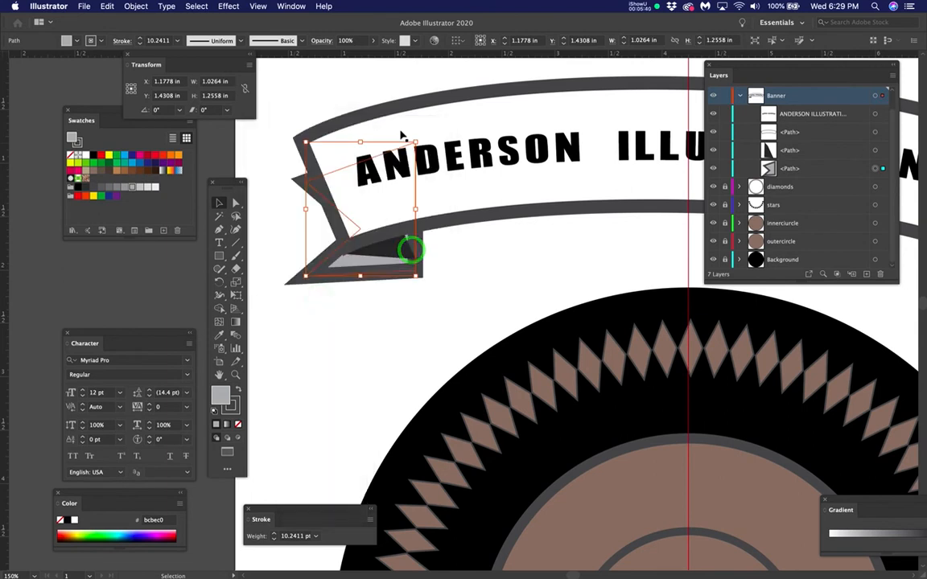
Lock the text, banner outline and wedge-shaped fold paths in the Banner layer, keeping the notched tail editable.
{"action": "left_click", "coordinate": [235, 203]}
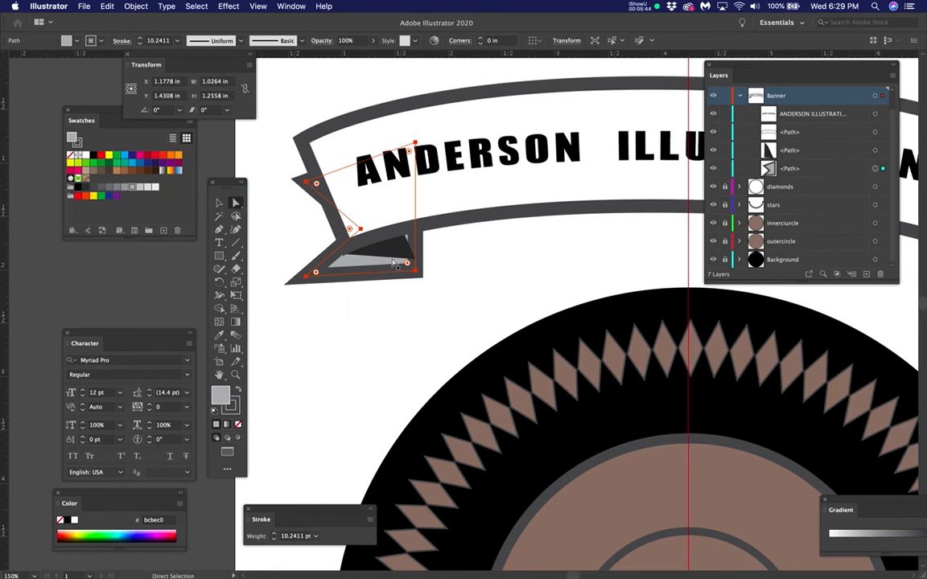
{"action": "left_click", "coordinate": [711, 151]}
{"action": "left_click", "coordinate": [712, 151]}
{"action": "left_click", "coordinate": [712, 151]}
{"action": "left_click", "coordinate": [712, 151]}
{"action": "left_click", "coordinate": [713, 132]}
{"action": "left_click", "coordinate": [712, 132]}
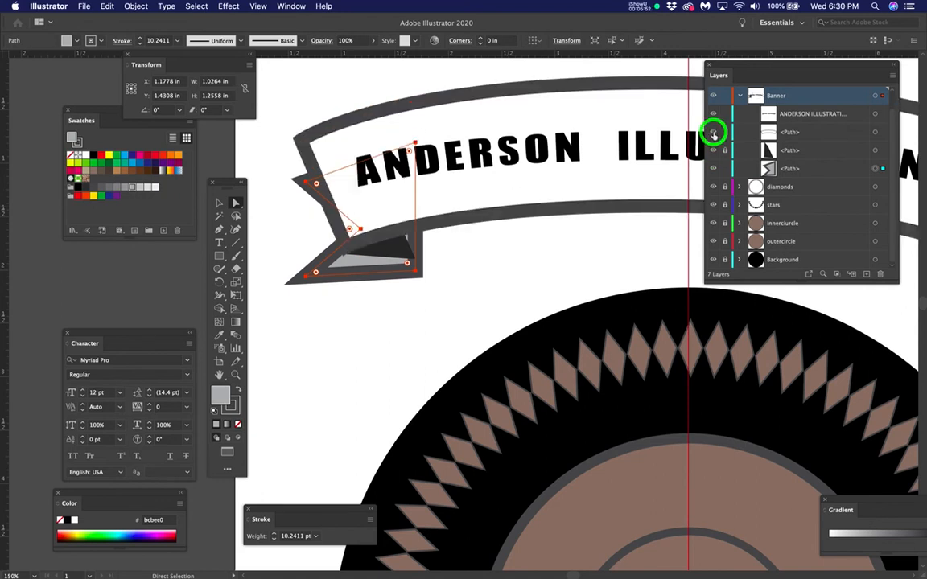
{"action": "left_click", "coordinate": [724, 131]}
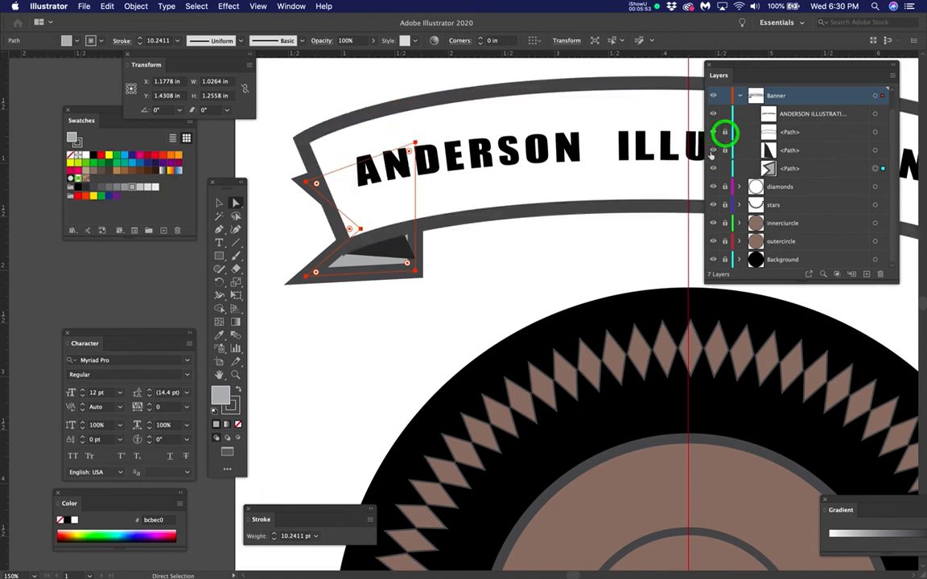
{"action": "left_click", "coordinate": [724, 113]}
Move the notched tail outward to about X 0.91 in, Y 1.51 in, and tilt its inner edge, aligning its lower corner with the fold.
{"action": "left_click_drag", "start_coordinate": [358, 265], "coordinate": [325, 267]}
{"action": "left_click", "coordinate": [391, 294]}
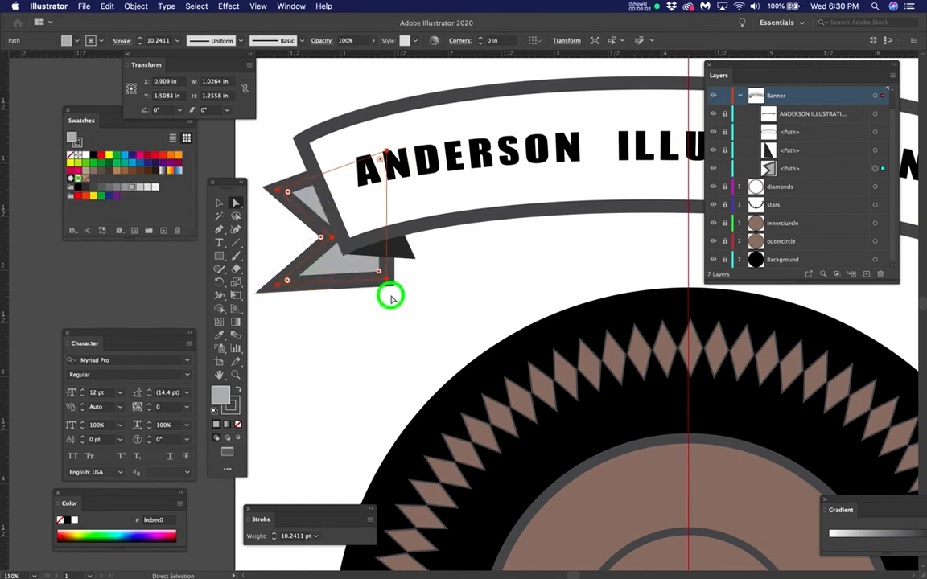
{"action": "left_click_drag", "start_coordinate": [386, 279], "coordinate": [408, 254]}
{"action": "left_click_drag", "start_coordinate": [386, 153], "coordinate": [381, 144]}
Reshape the tail's two outer tips and shallower notch, placing the upper tip at about X 0.30 in, Y 1.16 in.
{"action": "left_click_drag", "start_coordinate": [276, 191], "coordinate": [268, 180]}
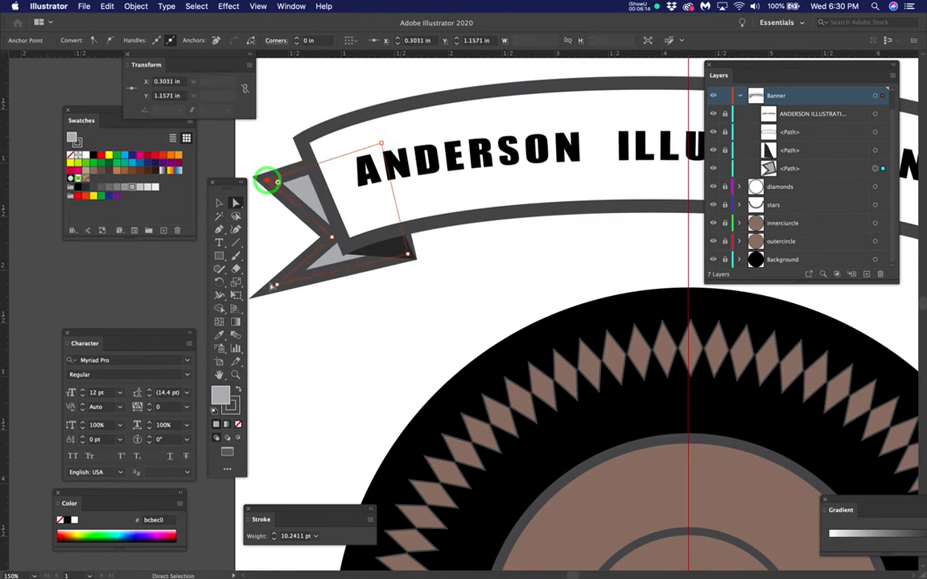
{"action": "left_click_drag", "start_coordinate": [275, 286], "coordinate": [291, 280]}
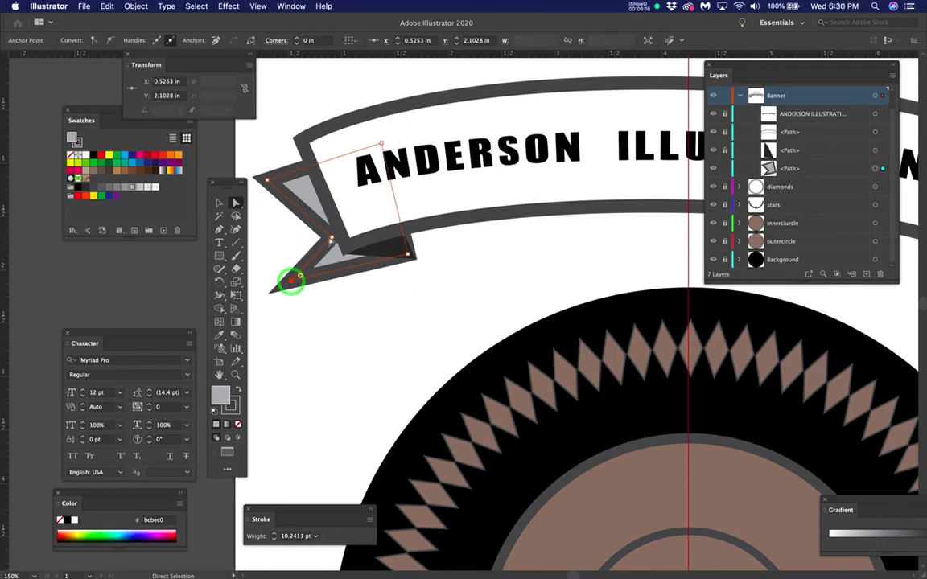
{"action": "left_click_drag", "start_coordinate": [331, 239], "coordinate": [310, 223]}
{"action": "left_click_drag", "start_coordinate": [292, 288], "coordinate": [288, 294]}
{"action": "left_click", "coordinate": [408, 255]}
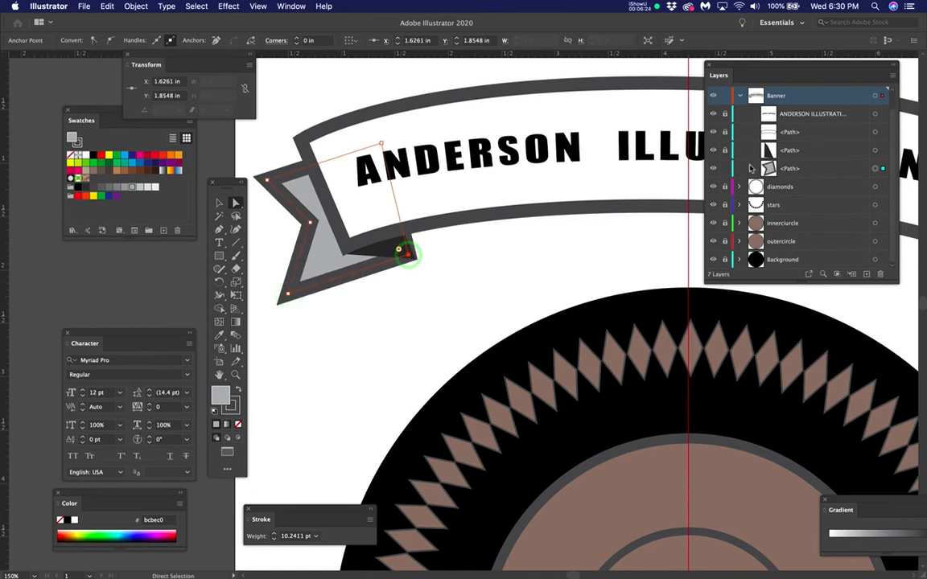
Lock the tail, unlock the dark fold piece and move its upper-right anchor to about X 1.52 in, Y 1.05 in.
{"action": "left_click", "coordinate": [725, 168]}
{"action": "left_click", "coordinate": [724, 151]}
{"action": "left_click", "coordinate": [400, 250]}
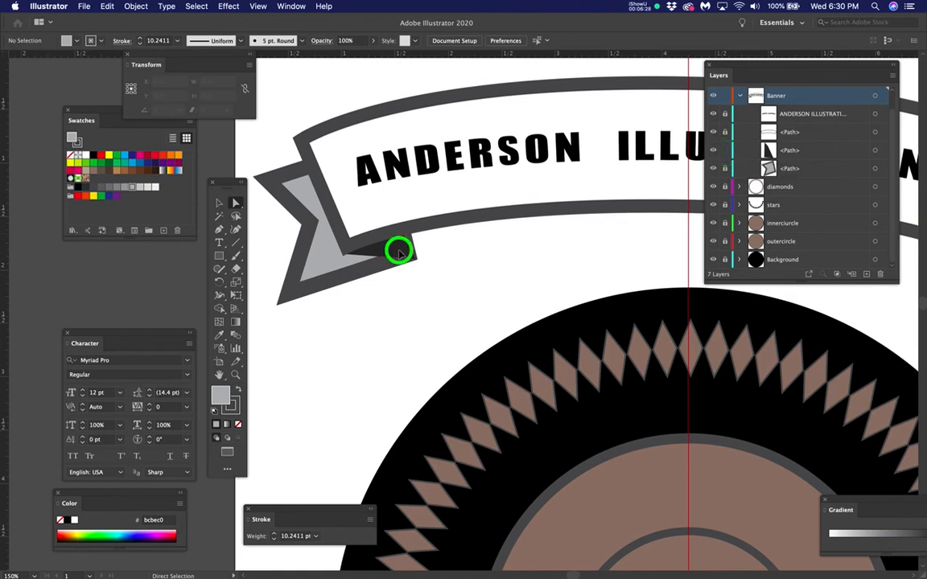
{"action": "left_click", "coordinate": [368, 168]}
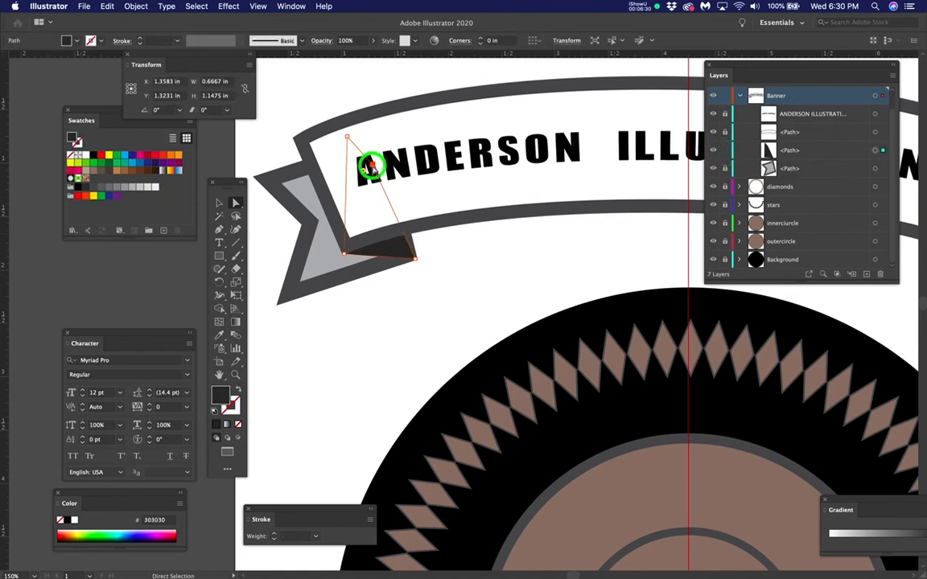
{"action": "left_click", "coordinate": [367, 165]}
{"action": "left_click_drag", "start_coordinate": [368, 166], "coordinate": [396, 170]}
{"action": "left_click", "coordinate": [456, 282]}
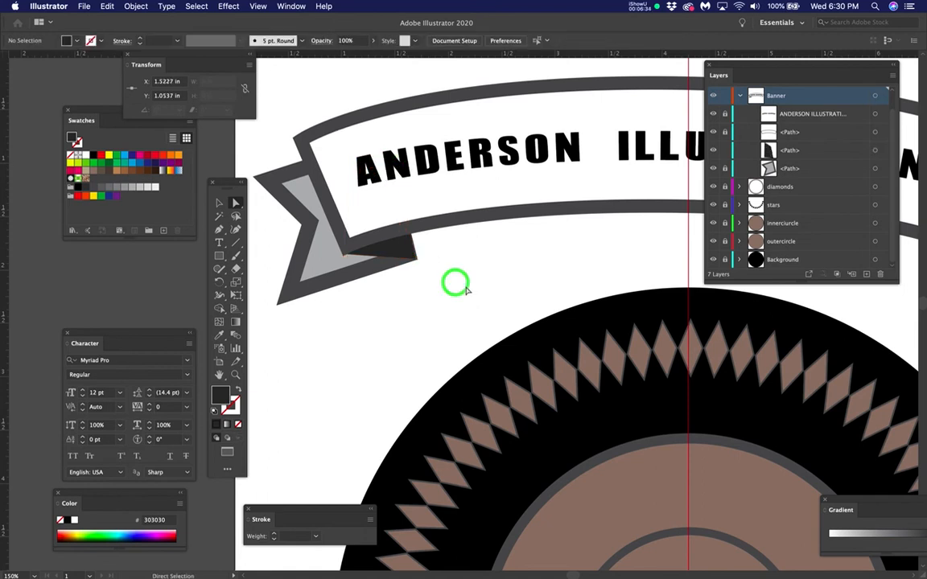
Move the fold's lower-left corner to about X 1.02 in, Y 1.86 in and its lower-right corner to about X 1.71 in, Y 1.90 in.
{"action": "scroll", "coordinate": [380, 260], "scroll_direction": "up", "scroll_amount": 2}
{"action": "left_click", "coordinate": [383, 250]}
{"action": "left_click", "coordinate": [309, 253]}
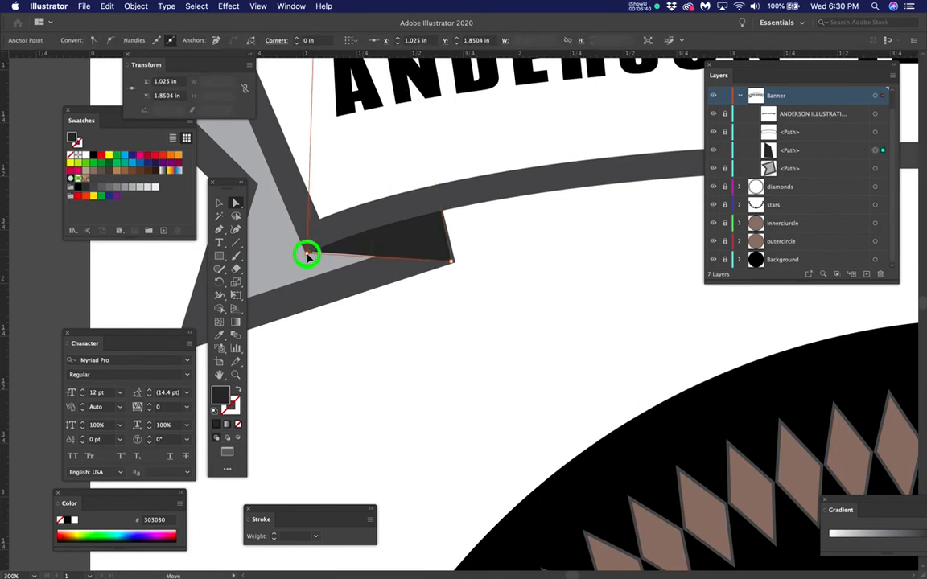
{"action": "left_click", "coordinate": [416, 338]}
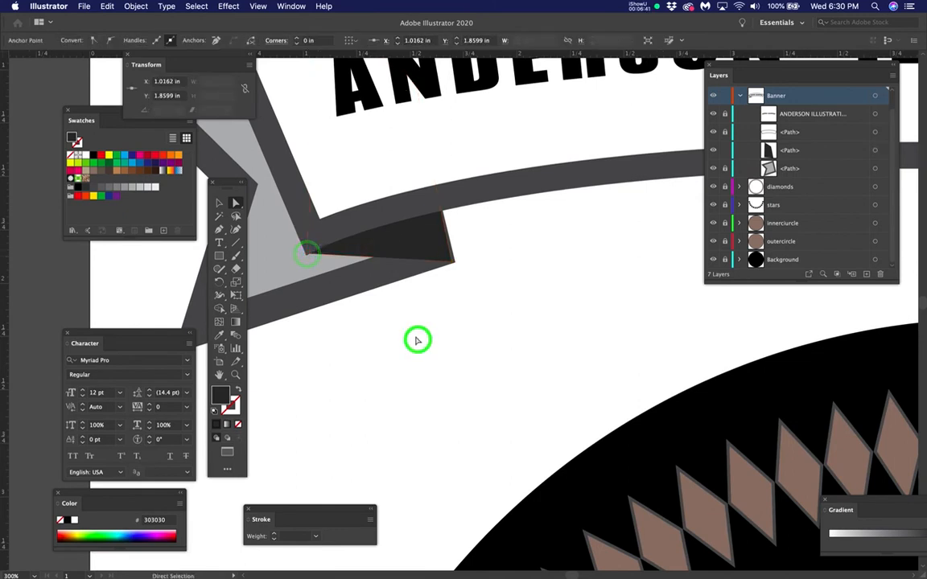
{"action": "scroll", "coordinate": [460, 262], "scroll_direction": "up", "scroll_amount": 3}
{"action": "left_click", "coordinate": [433, 258]}
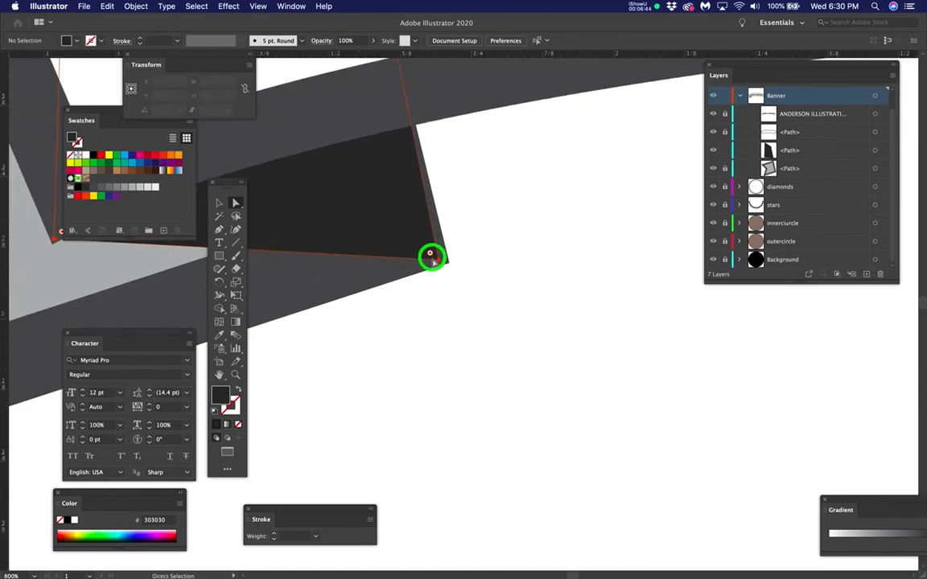
{"action": "left_click_drag", "start_coordinate": [433, 258], "coordinate": [448, 262]}
{"action": "scroll", "coordinate": [495, 272], "scroll_direction": "down", "scroll_amount": 3}
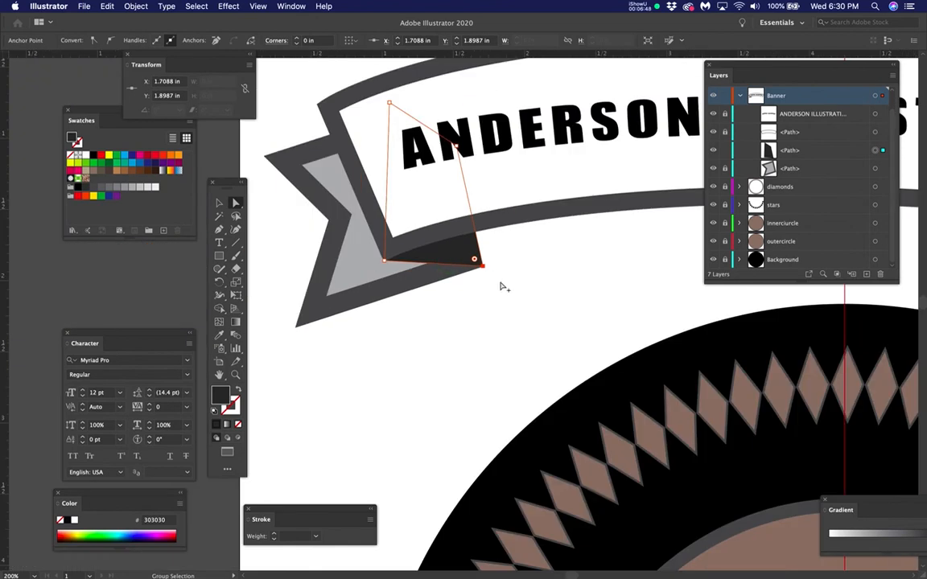
{"action": "scroll", "coordinate": [502, 328], "scroll_direction": "down", "scroll_amount": 1}
{"action": "left_click", "coordinate": [542, 307]}
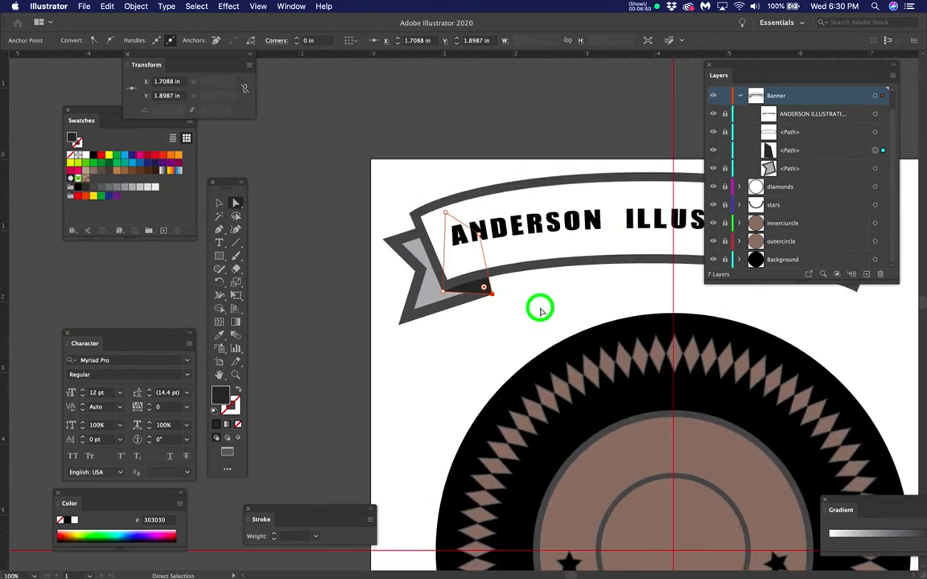
Move the Layers panel over the emblem, clear of the banner, and unlock the notched tail's path.
{"action": "key", "text": "space"}
{"action": "left_click_drag", "start_coordinate": [543, 310], "coordinate": [431, 308]}
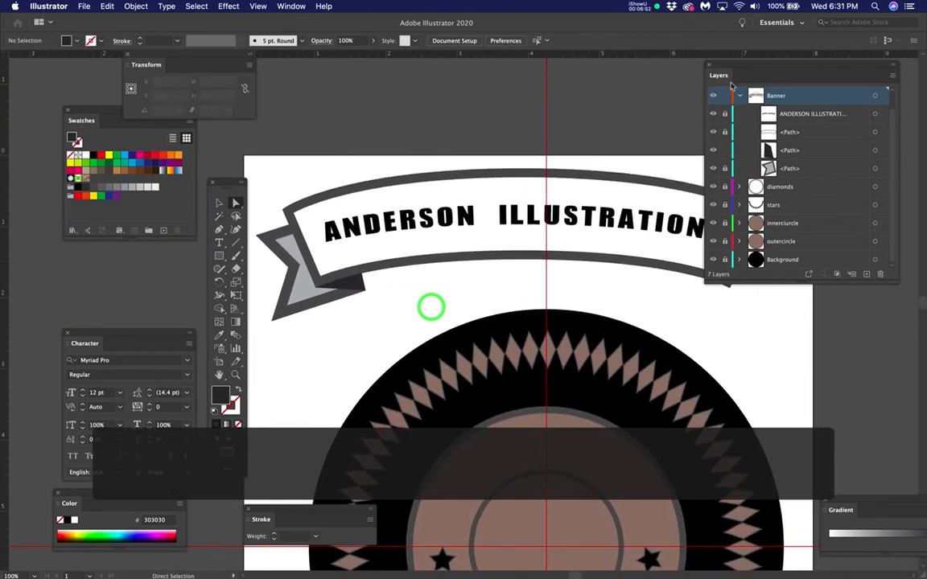
{"action": "left_click_drag", "start_coordinate": [756, 67], "coordinate": [772, 310]}
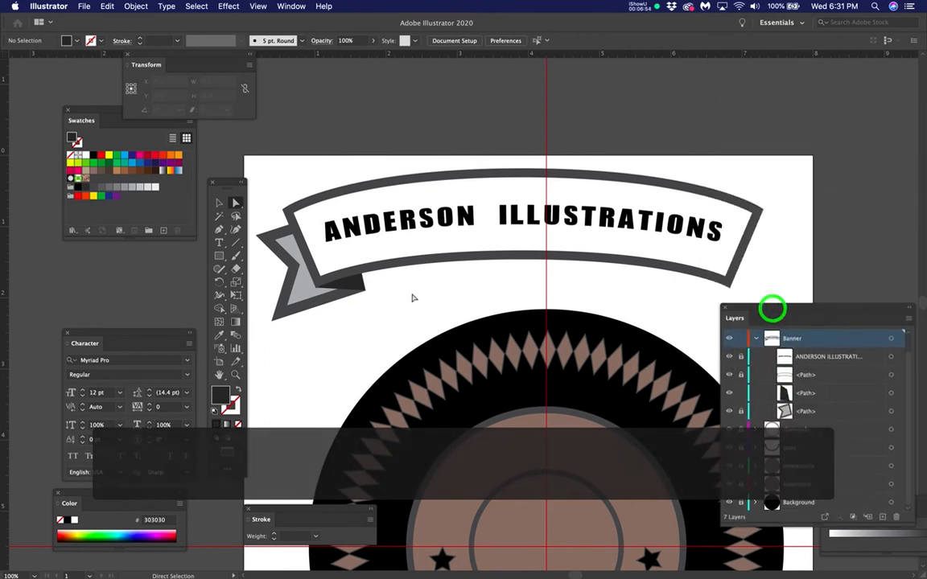
{"action": "left_click_drag", "start_coordinate": [757, 315], "coordinate": [461, 304]}
{"action": "key", "text": "space"}
{"action": "left_click_drag", "start_coordinate": [409, 251], "coordinate": [416, 180]}
{"action": "left_click", "coordinate": [445, 406]}
{"action": "left_click_drag", "start_coordinate": [497, 303], "coordinate": [473, 244]}
Unlock the banner outline's path and select its lower edge on the artboard.
{"action": "left_click", "coordinate": [441, 189]}
{"action": "left_click", "coordinate": [446, 190]}
{"action": "left_click", "coordinate": [489, 188]}
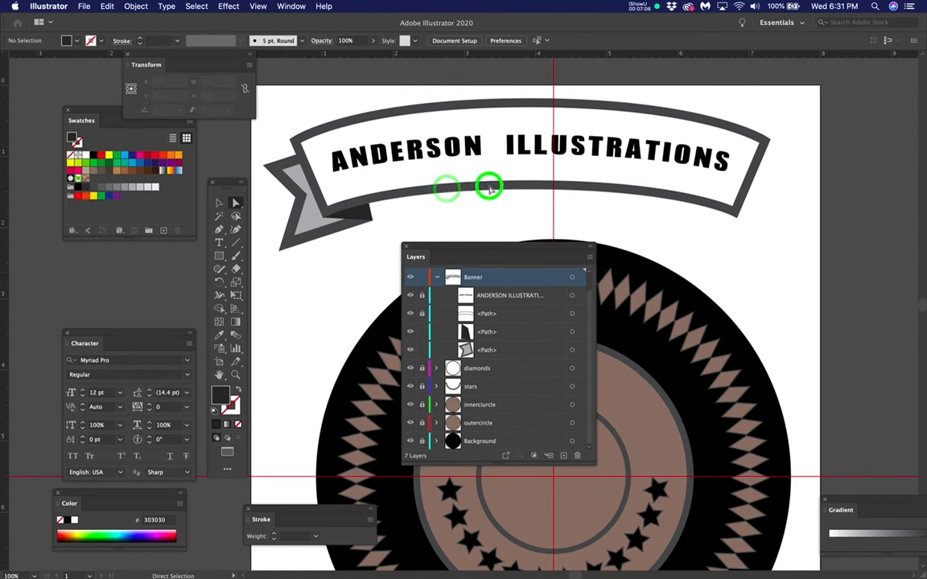
{"action": "left_click", "coordinate": [421, 312]}
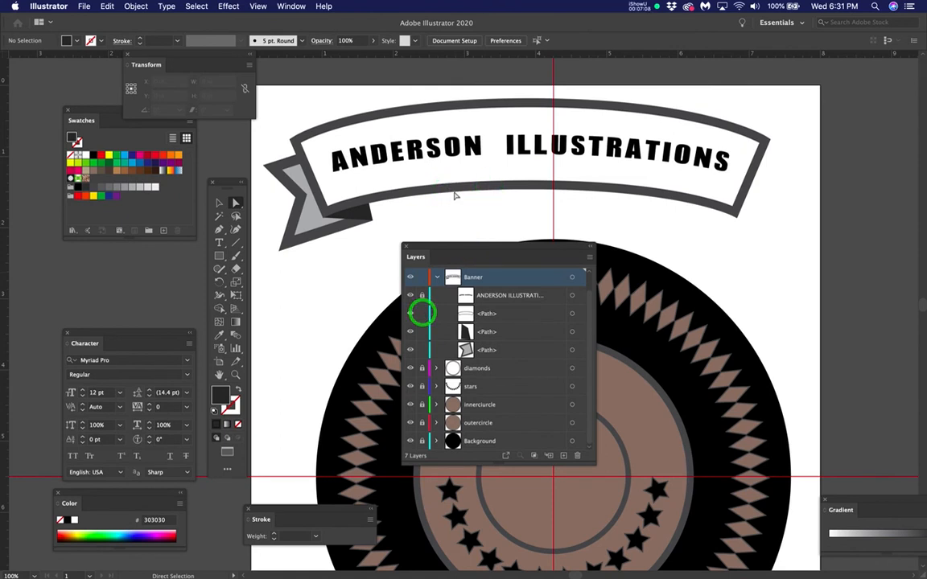
{"action": "left_click", "coordinate": [456, 188]}
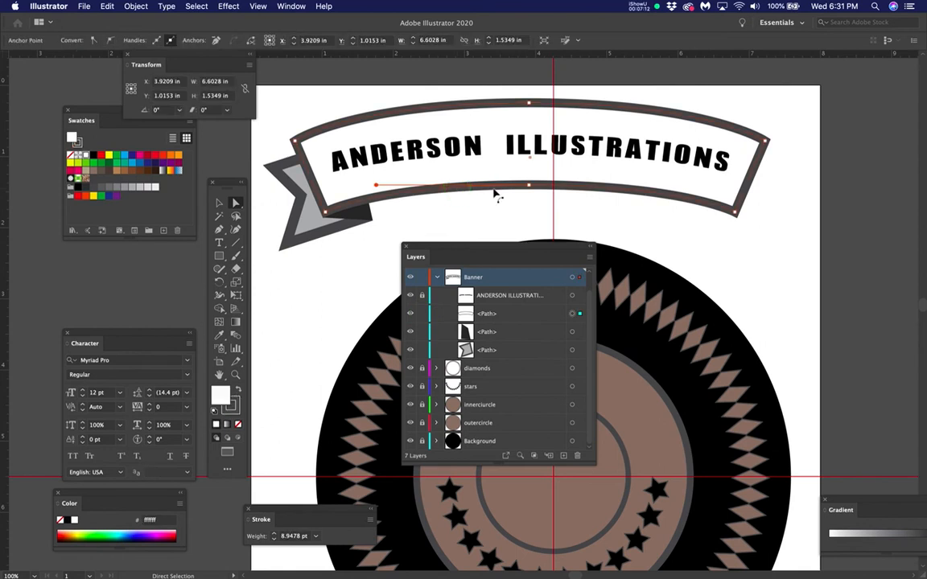
Highlight the banner outline's path in the layer list and unlock the ANDERSON ILLUSTRATIONS text.
{"action": "left_click", "coordinate": [519, 331]}
{"action": "left_click", "coordinate": [518, 350]}
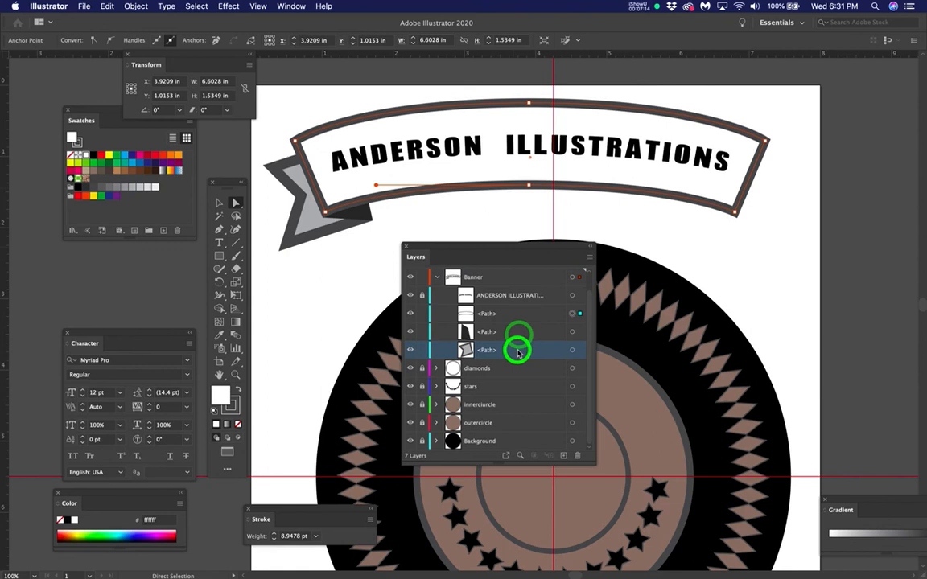
{"action": "left_click", "coordinate": [519, 330]}
{"action": "left_click", "coordinate": [512, 354]}
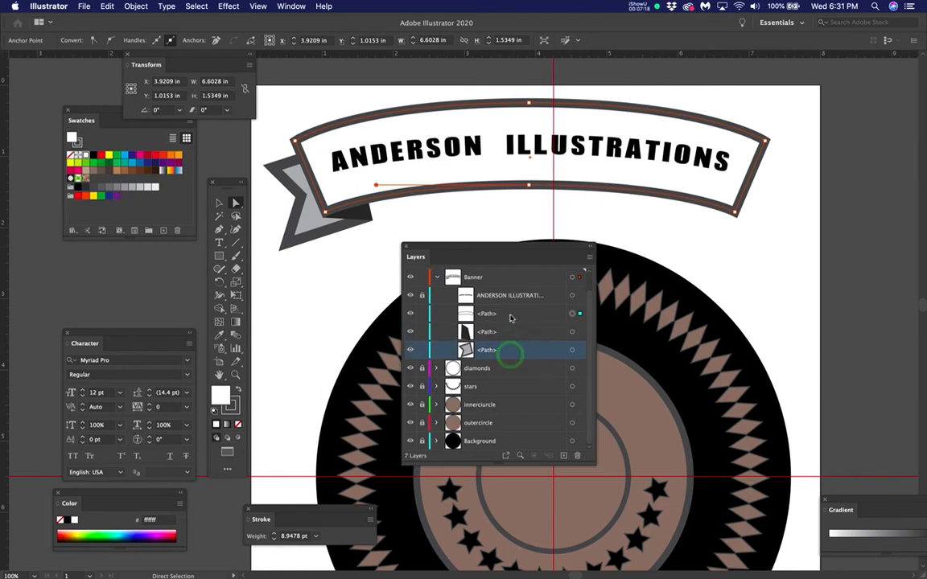
{"action": "left_click", "coordinate": [510, 315]}
{"action": "left_click", "coordinate": [417, 296]}
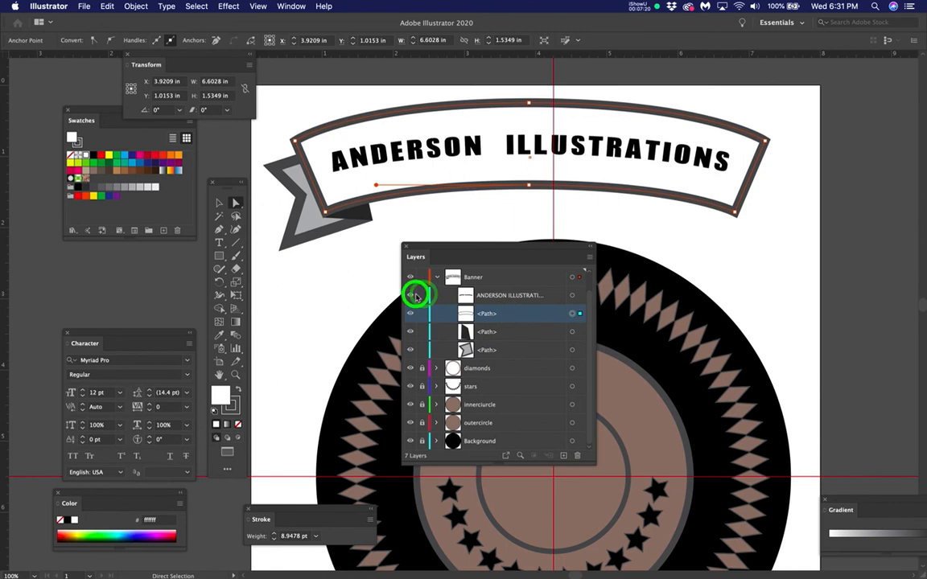
{"action": "left_click", "coordinate": [410, 296]}
{"action": "left_click", "coordinate": [410, 296]}
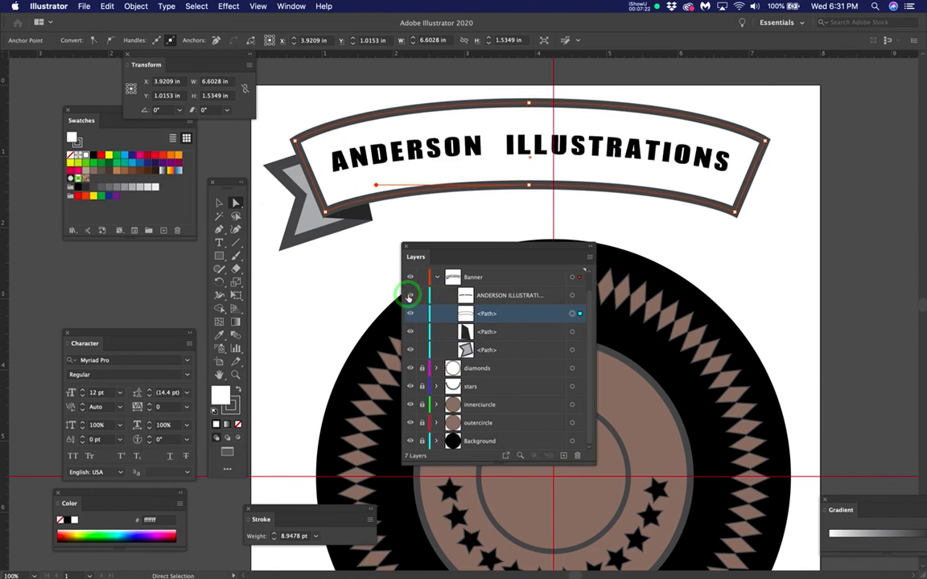
Target the notched tail and the dark fold piece so both are selected together.
{"action": "left_click", "coordinate": [573, 331]}
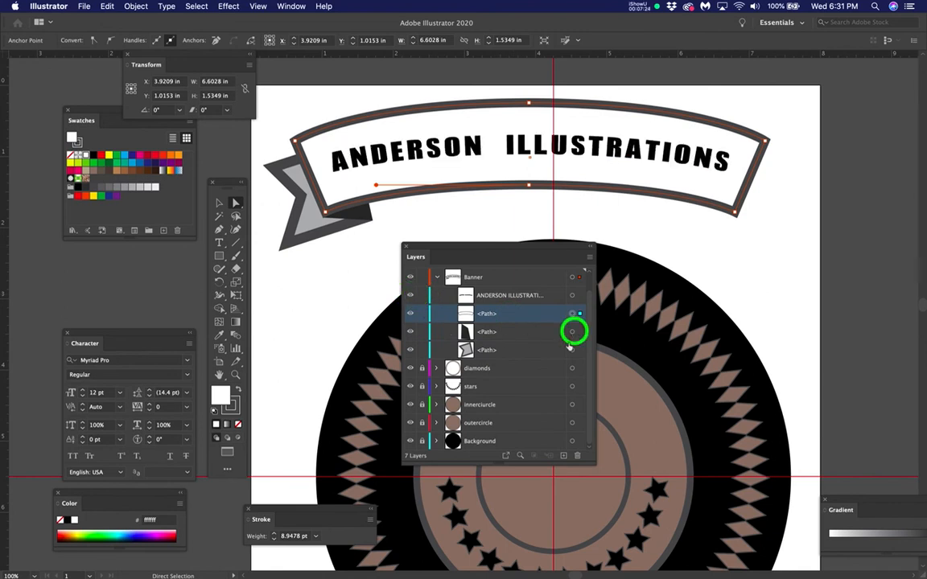
{"action": "left_click", "coordinate": [572, 350]}
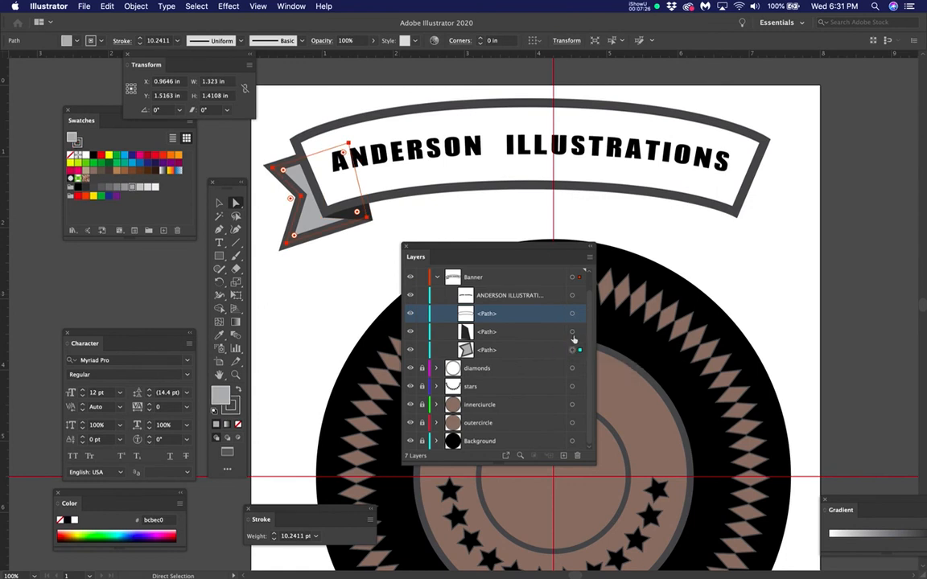
{"action": "left_click", "coordinate": [572, 333]}
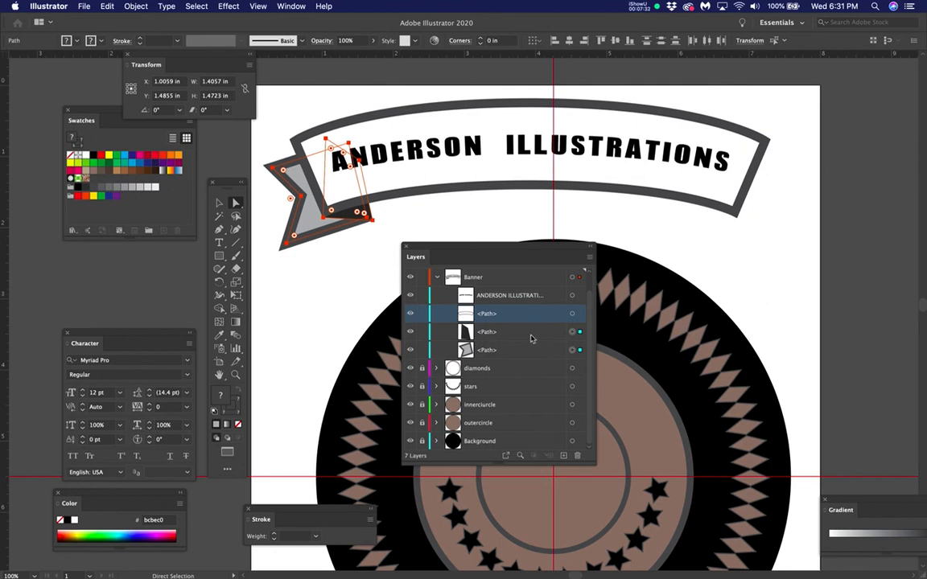
Duplicate the selected notched tail and dark fold piece horizontally, placing the copies just past the banner's right end.
{"action": "key", "text": "v"}
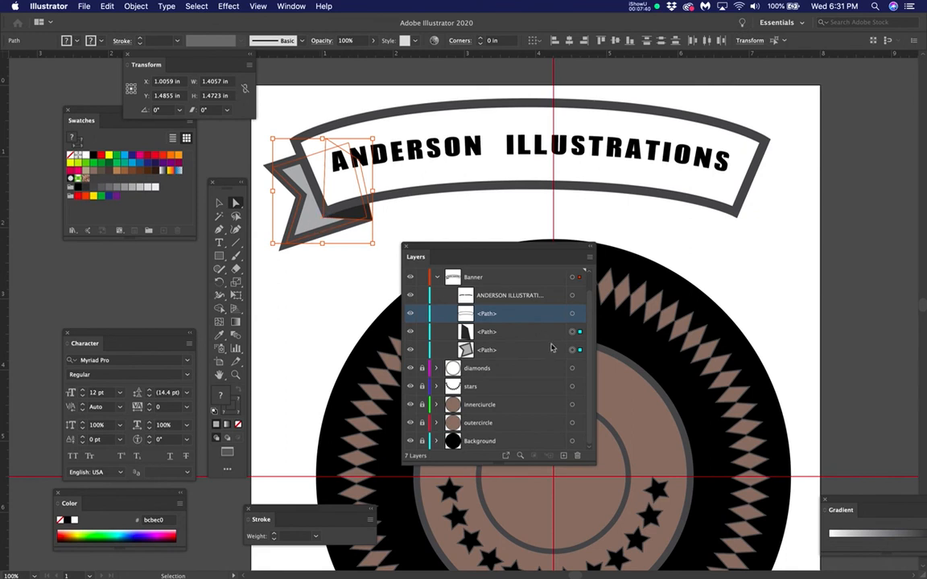
{"action": "left_click", "coordinate": [308, 220], "text": "alt+super"}
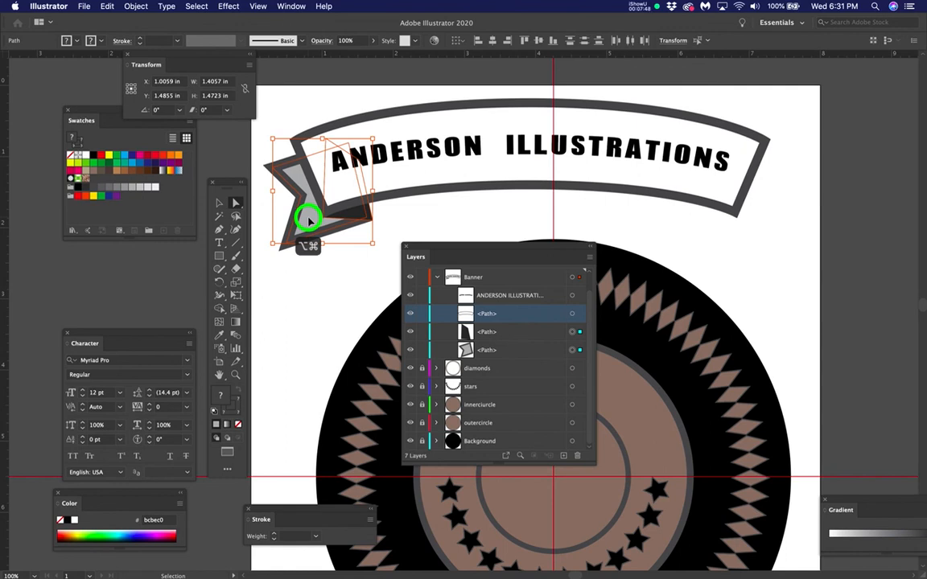
{"action": "left_click_drag", "start_coordinate": [308, 220], "coordinate": [786, 251]}
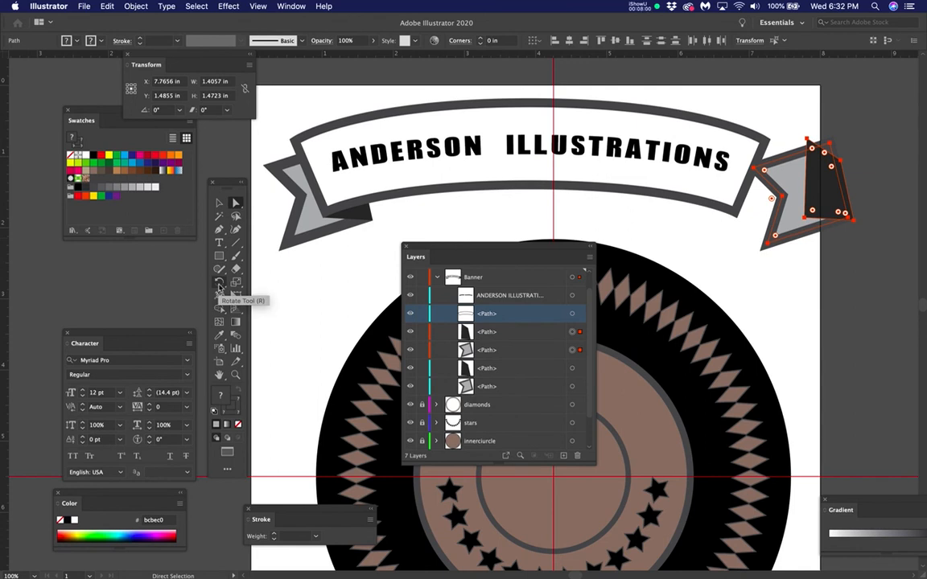
Reflect the copied tail and fold piece across the vertical axis.
{"action": "left_click", "coordinate": [218, 287]}
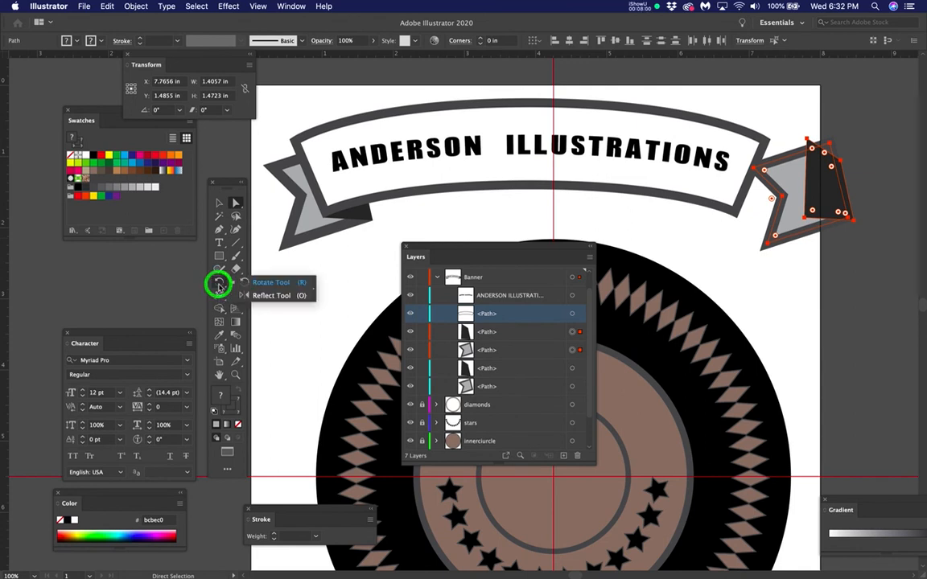
{"action": "left_click", "coordinate": [271, 296]}
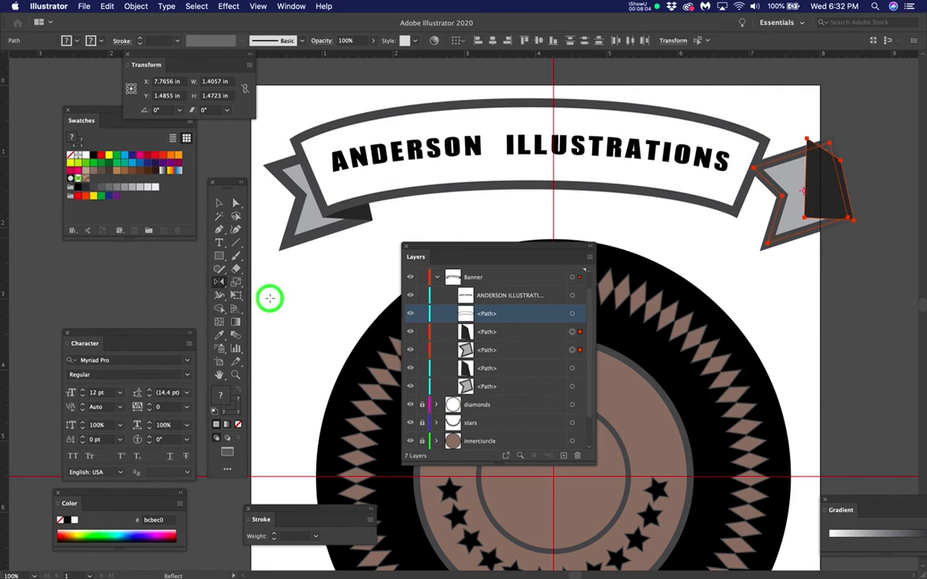
{"action": "double_click", "coordinate": [220, 283]}
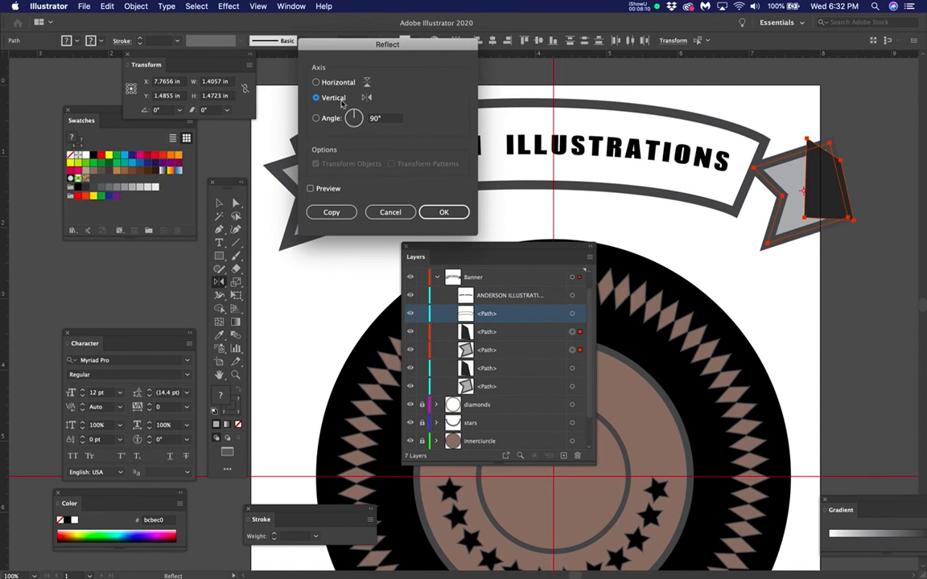
{"action": "left_click", "coordinate": [435, 212]}
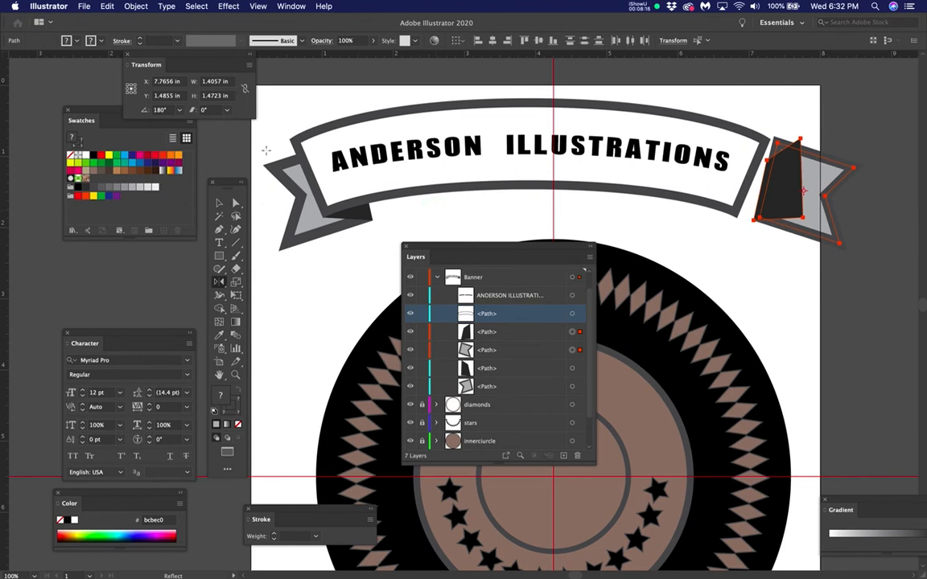
Move the mirrored tail and fold about 0.9 in left so they tuck behind the banner's right end, and deselect them.
{"action": "left_click", "coordinate": [219, 203]}
{"action": "left_click", "coordinate": [784, 211]}
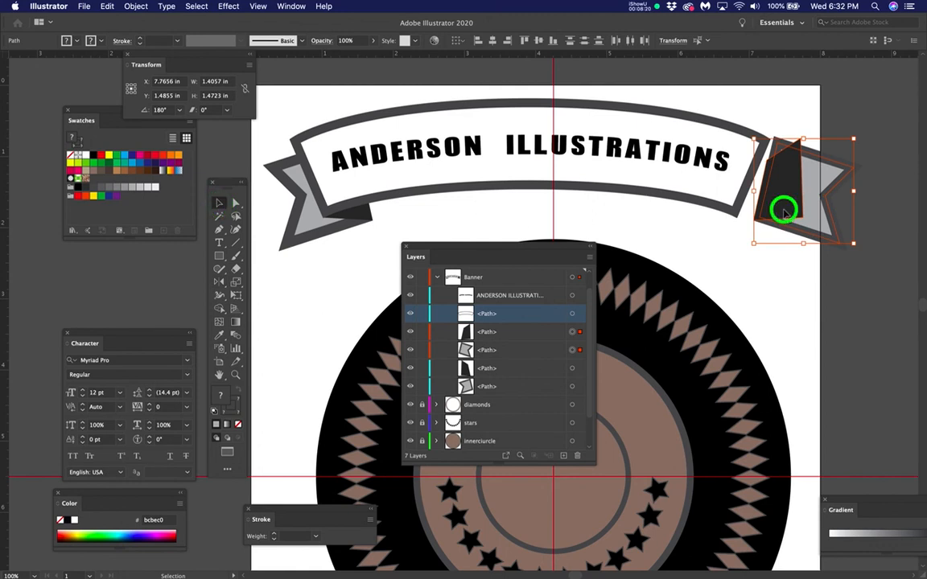
{"action": "left_click_drag", "start_coordinate": [784, 210], "coordinate": [719, 214]}
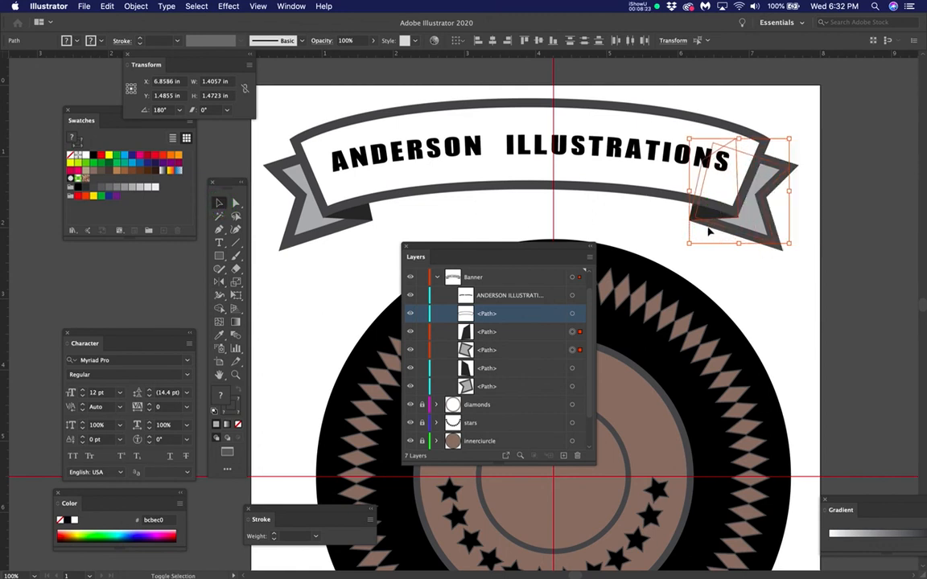
{"action": "left_click", "coordinate": [744, 273]}
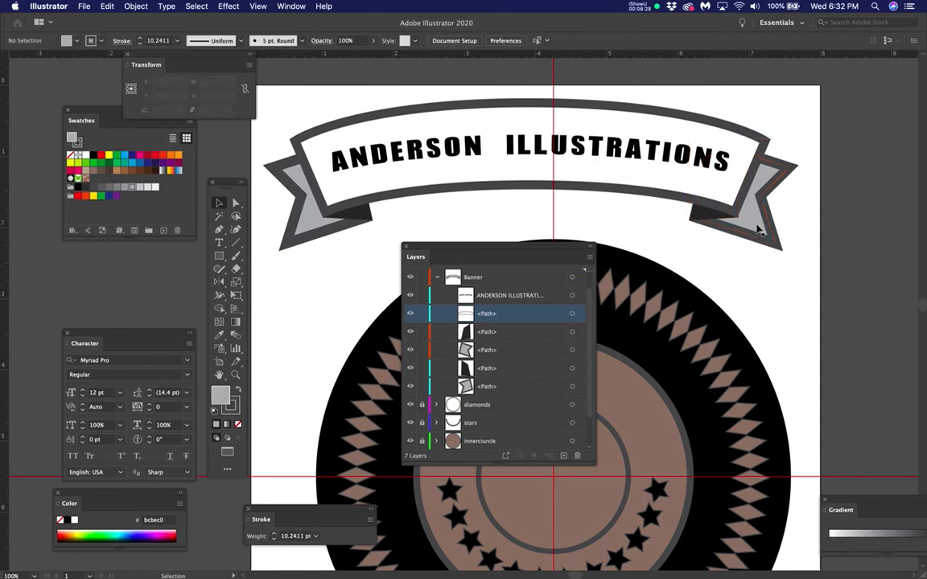
Nudge the mirrored tail and fold slightly left and down to X 6.8526 in, Y 1.4895 in to meet the banner's lower corner.
{"action": "scroll", "coordinate": [748, 229], "scroll_direction": "up", "scroll_amount": 2}
{"action": "left_click", "coordinate": [686, 219]}
{"action": "left_click_drag", "start_coordinate": [761, 228], "coordinate": [802, 251]}
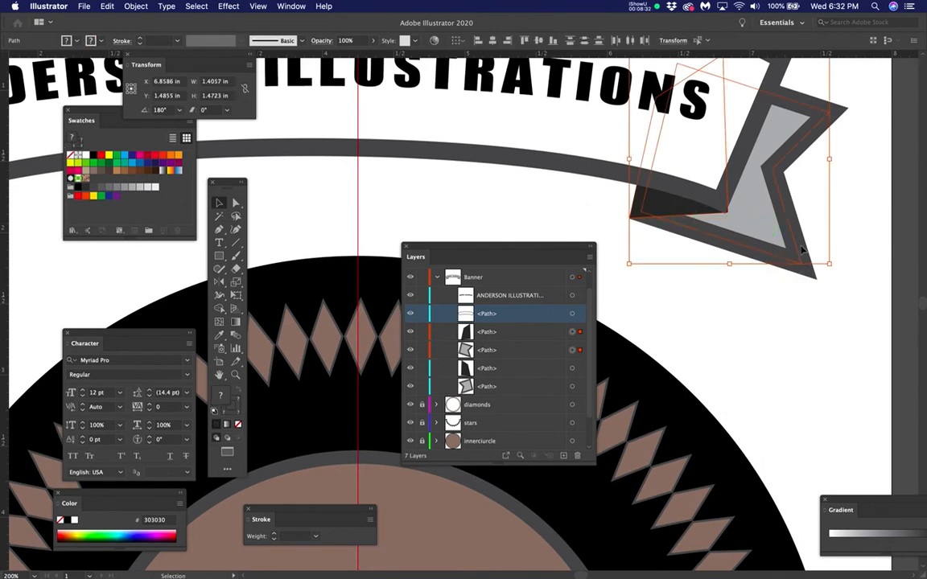
{"action": "key", "text": "Left"}
{"action": "key", "text": "Left"}
{"action": "key", "text": "Left"}
{"action": "key", "text": "Left"}
{"action": "key", "text": "Left"}
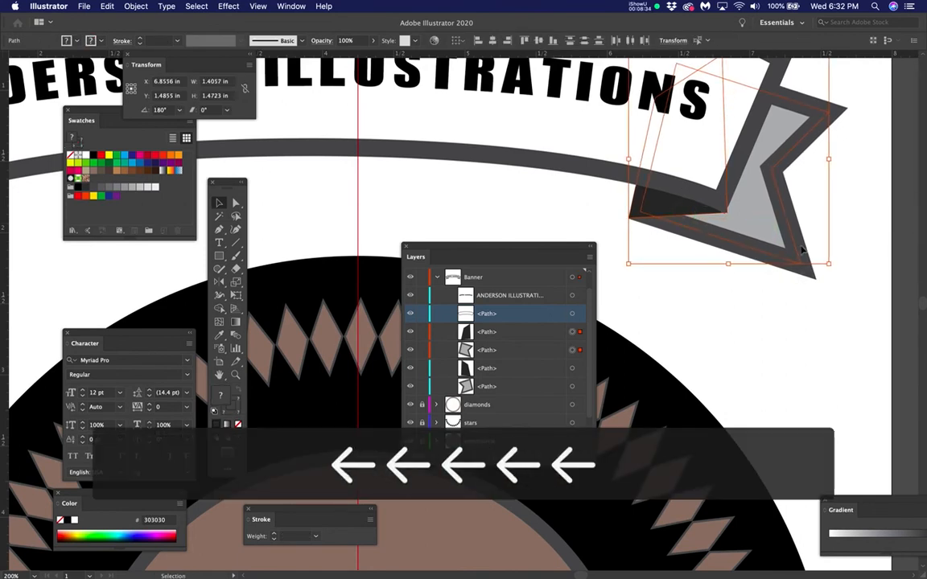
{"action": "key", "text": "Left"}
{"action": "key", "text": "Down"}
{"action": "key", "text": "Down"}
{"action": "key", "text": "Down"}
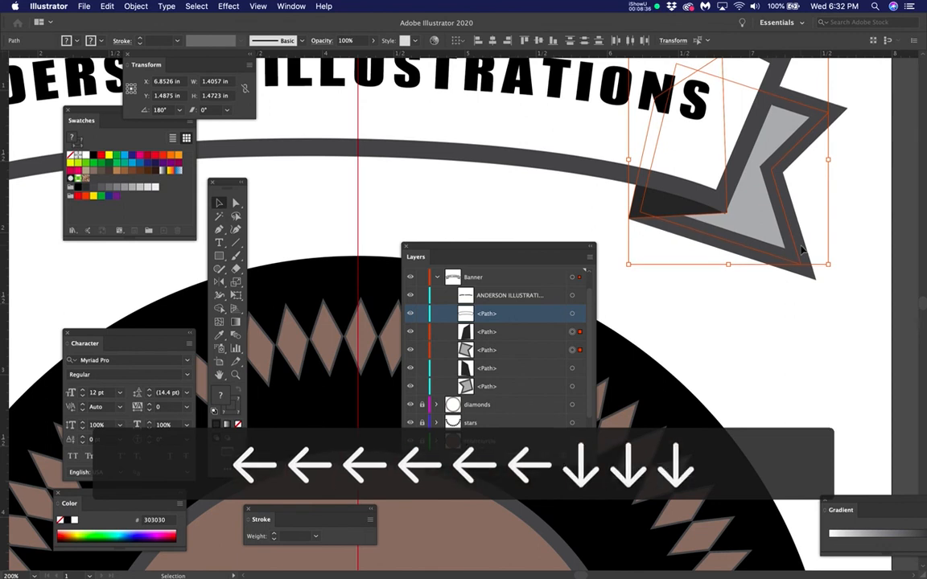
{"action": "key", "text": "Down"}
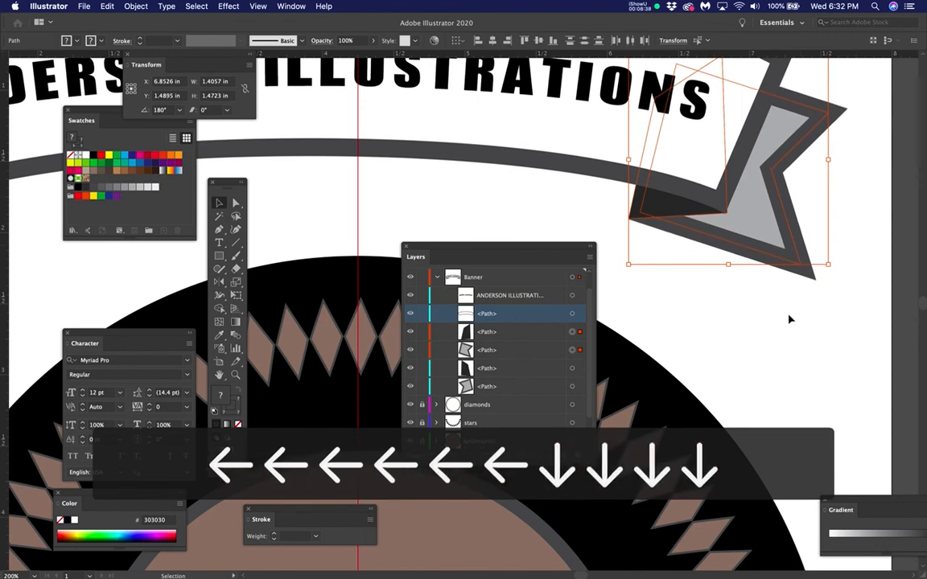
{"action": "left_click", "coordinate": [787, 317]}
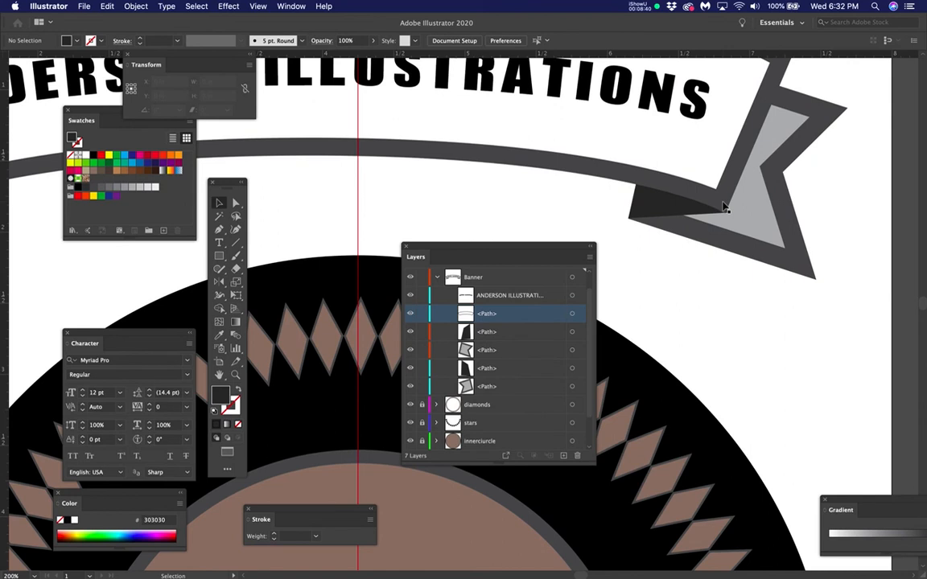
Review the whole banner and go through the Banner layer's contents: the text, banner outline, and both pairs of fold and tail paths.
{"action": "scroll", "coordinate": [724, 207], "scroll_direction": "down", "scroll_amount": 5}
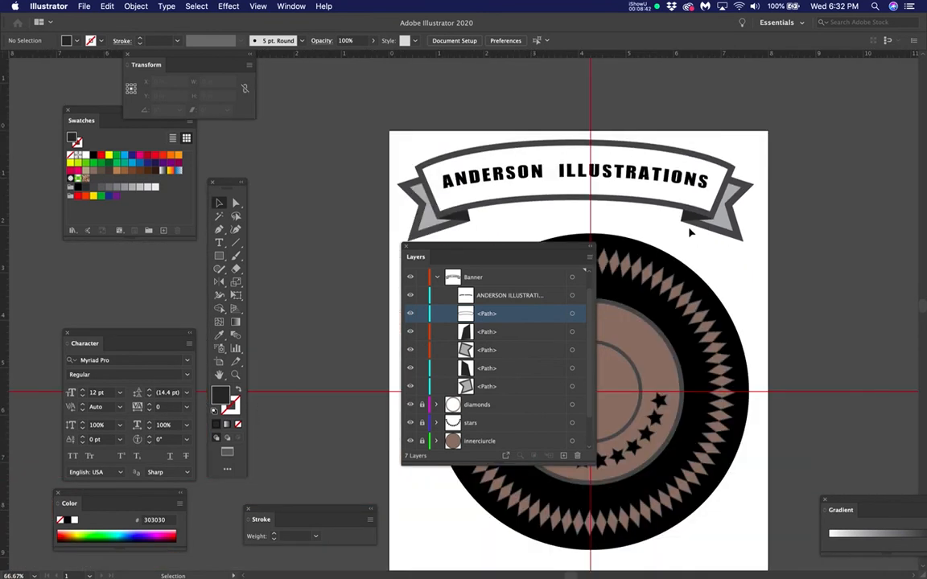
{"action": "left_click_drag", "start_coordinate": [657, 240], "coordinate": [683, 210]}
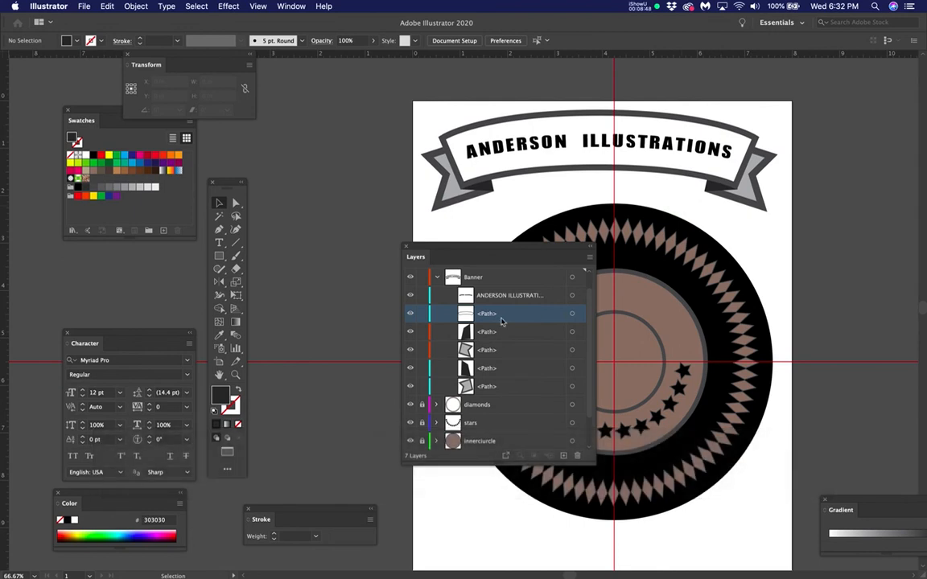
{"action": "left_click", "coordinate": [492, 277]}
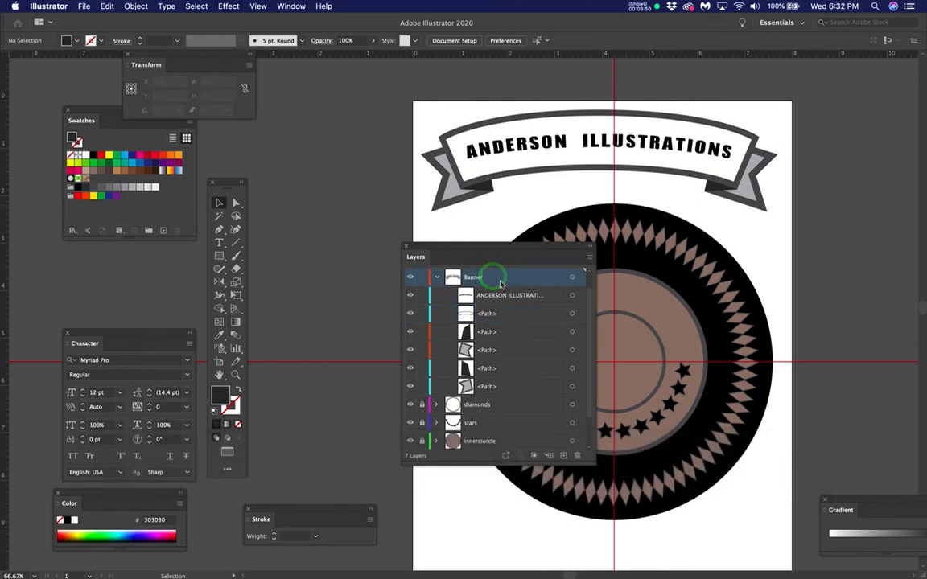
{"action": "left_click", "coordinate": [499, 296]}
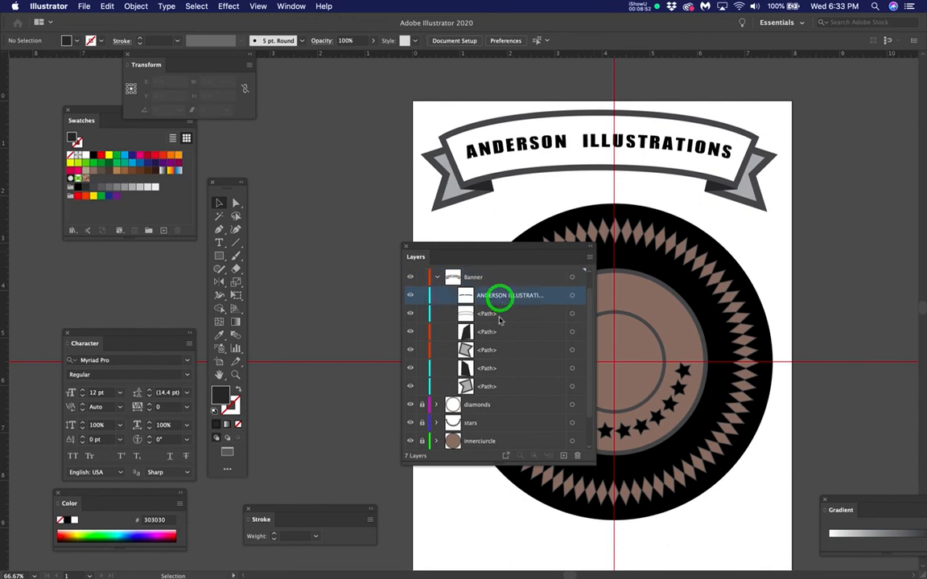
{"action": "left_click", "coordinate": [499, 316]}
{"action": "left_click", "coordinate": [493, 330]}
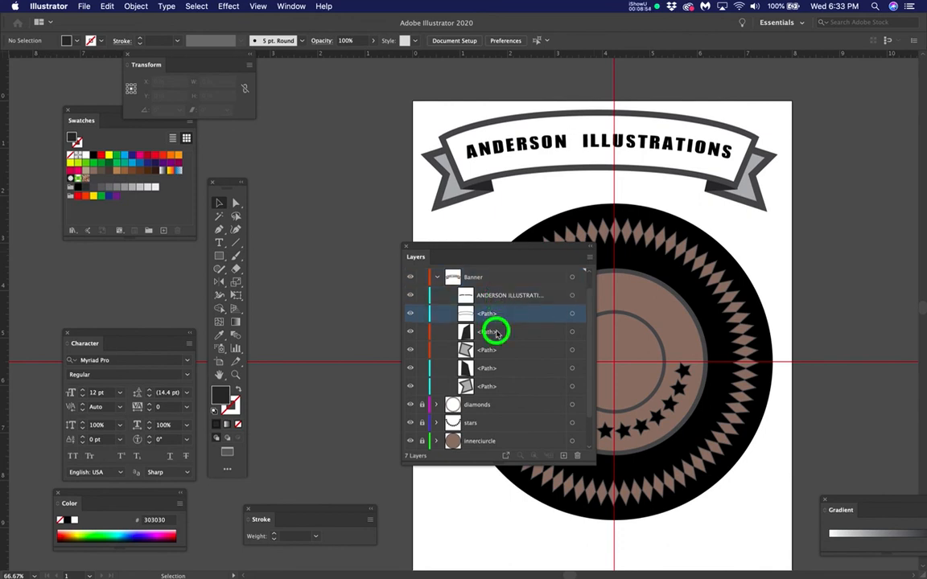
{"action": "left_click", "coordinate": [501, 370]}
{"action": "left_click", "coordinate": [500, 349]}
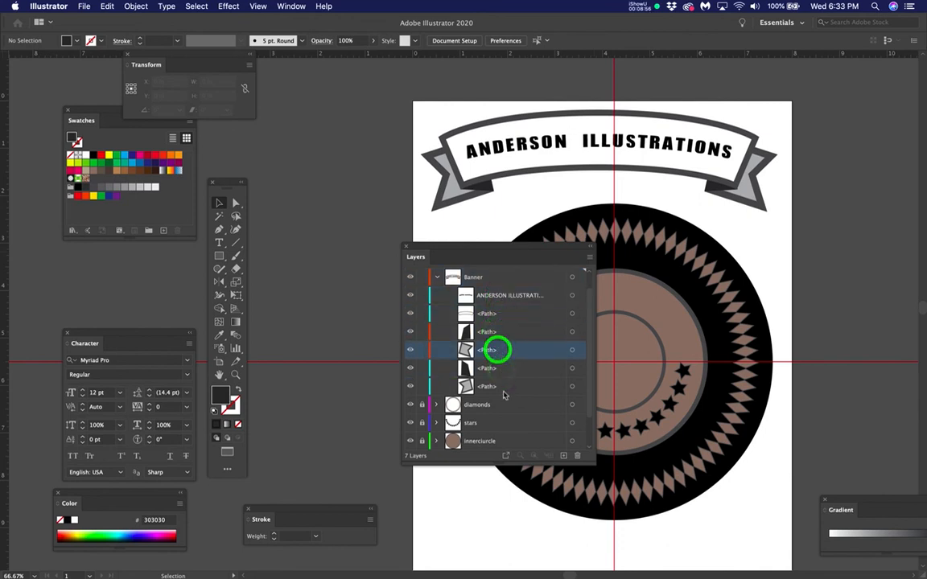
{"action": "left_click", "coordinate": [503, 387]}
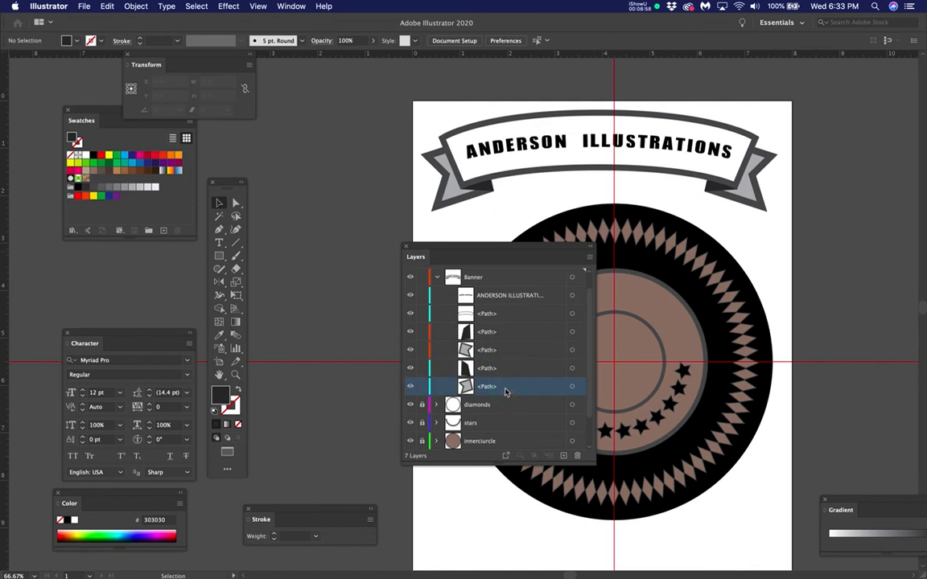
{"action": "left_click", "coordinate": [504, 350]}
{"action": "left_click", "coordinate": [490, 329]}
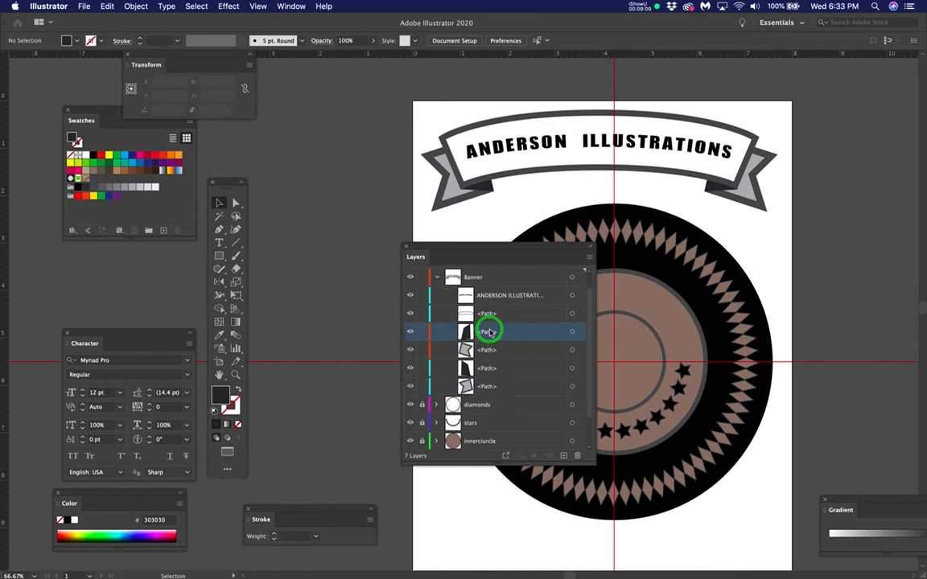
{"action": "left_click", "coordinate": [487, 350]}
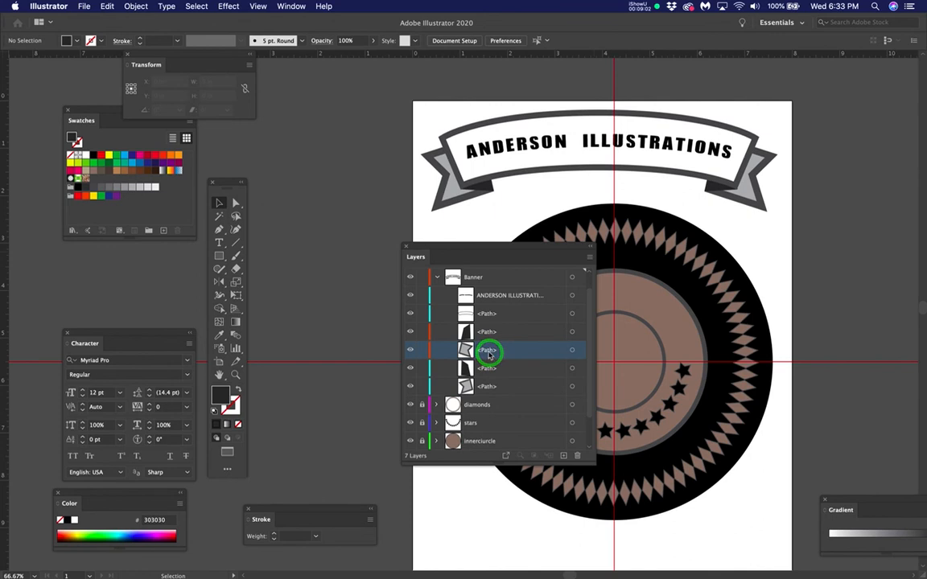
{"action": "left_click", "coordinate": [489, 369]}
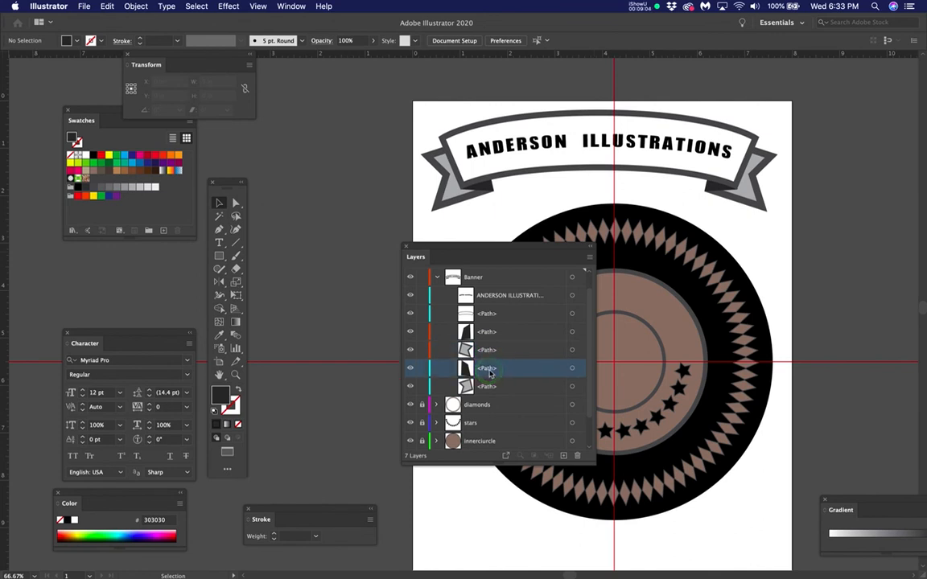
{"action": "left_click", "coordinate": [503, 387]}
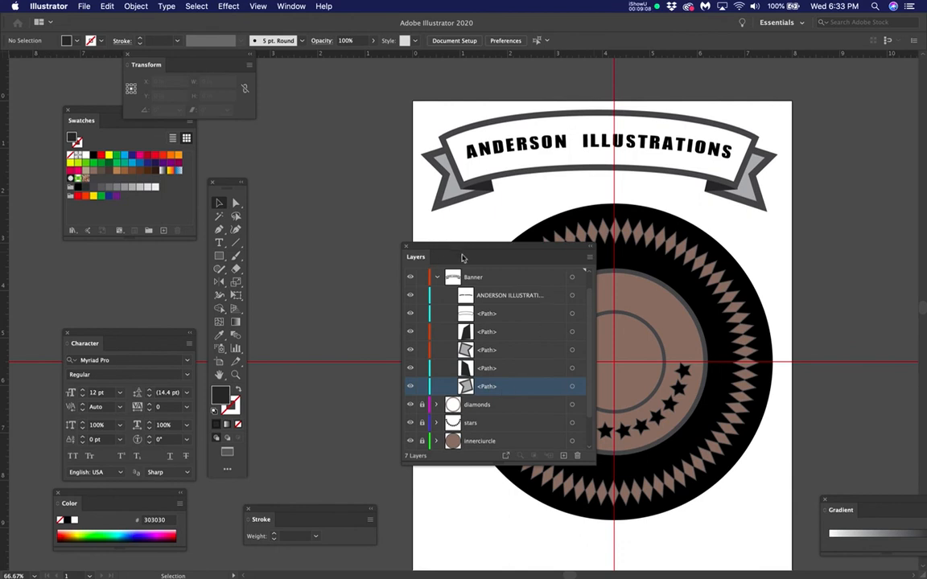
Select all artwork on the Banner layer and move it across the circular emblem, centred on the vertical guide at about X 4.28 in, Y 4.91 in.
{"action": "left_click_drag", "start_coordinate": [467, 252], "coordinate": [728, 302]}
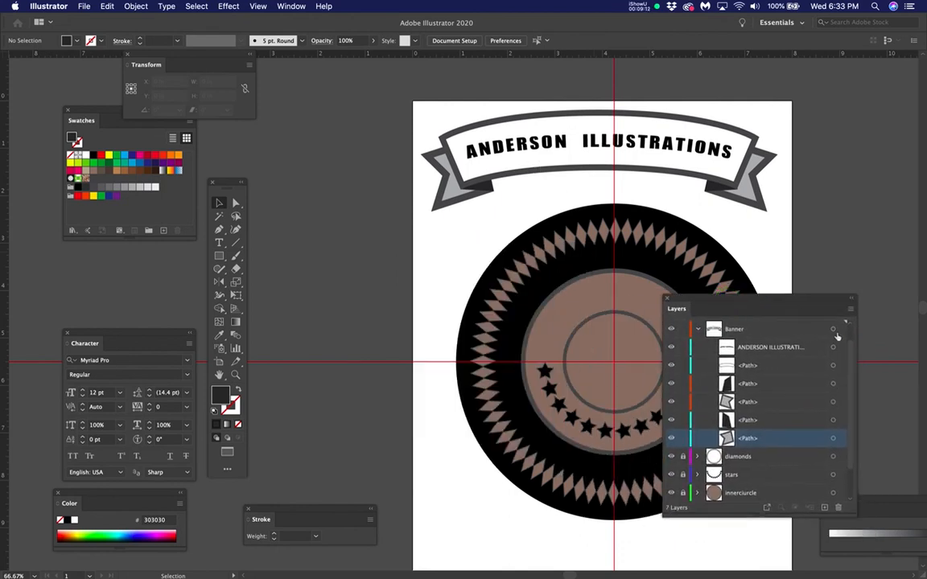
{"action": "left_click", "coordinate": [833, 330]}
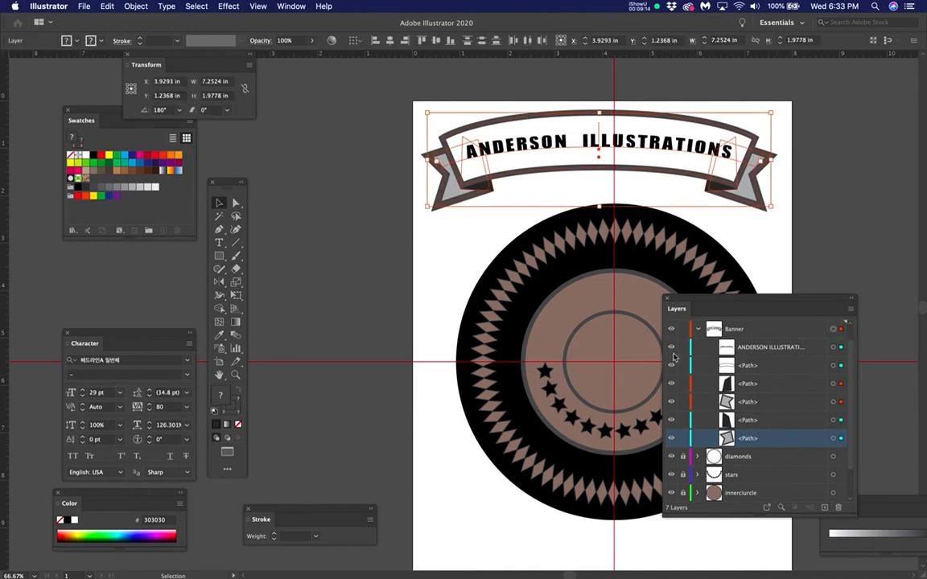
{"action": "key", "text": "e"}
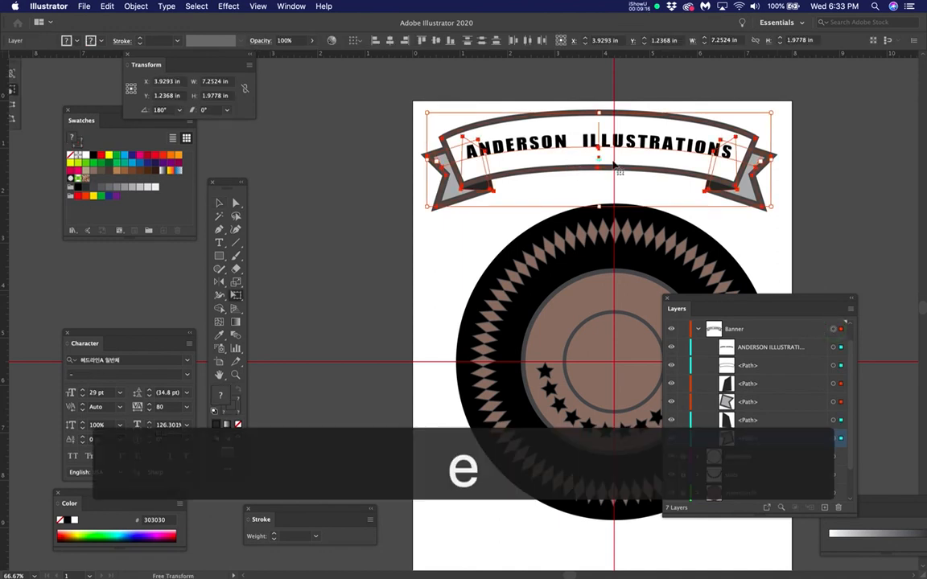
{"action": "left_click_drag", "start_coordinate": [656, 161], "coordinate": [480, 229]}
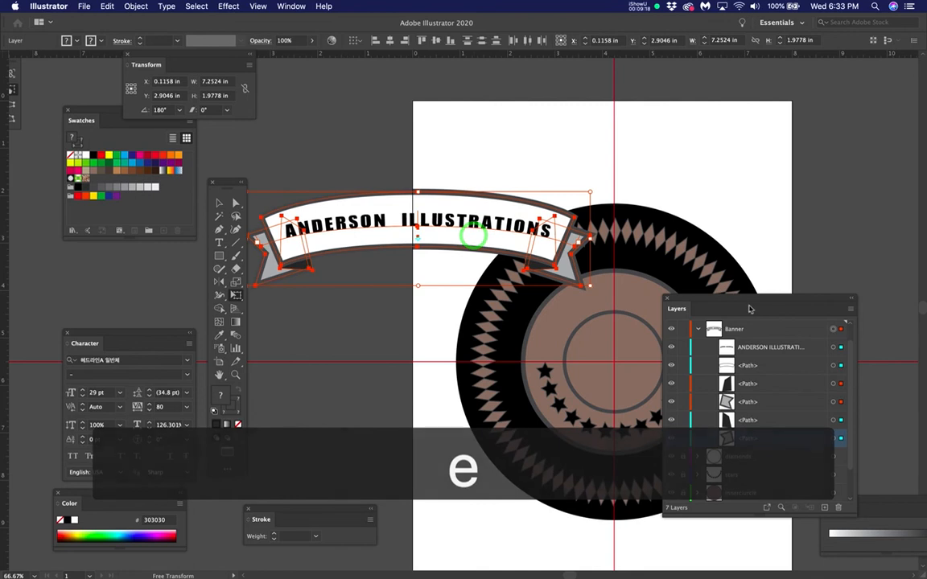
{"action": "left_click_drag", "start_coordinate": [755, 304], "coordinate": [586, 452]}
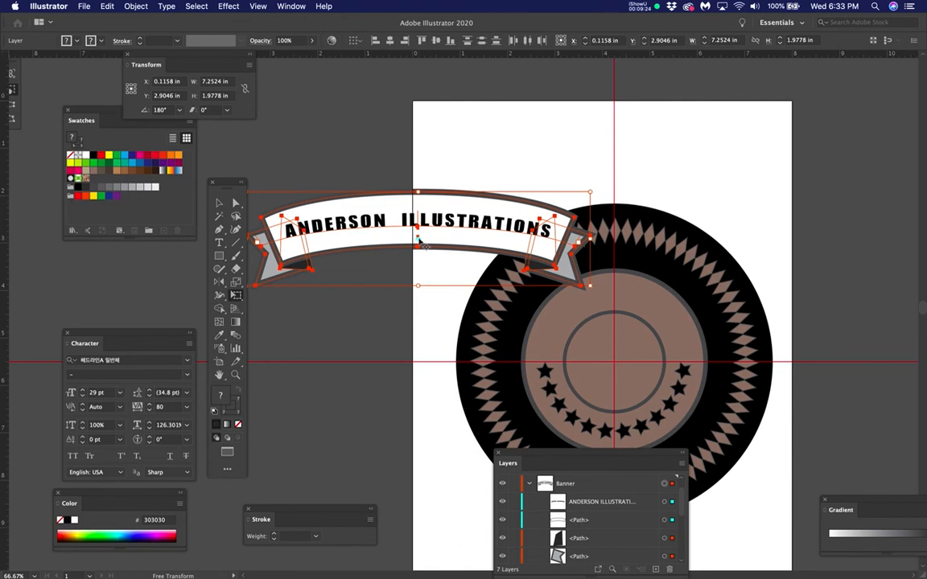
{"action": "left_click_drag", "start_coordinate": [453, 210], "coordinate": [651, 296]}
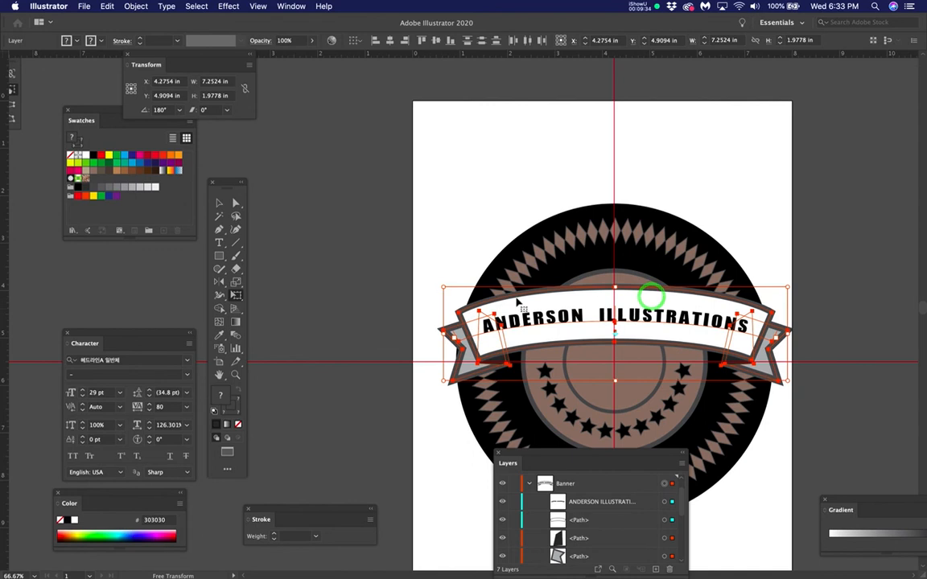
Move the Layers panel to the left of the emblem and enlarge it to show the full layer list.
{"action": "scroll", "coordinate": [512, 321], "scroll_direction": "down", "scroll_amount": 5}
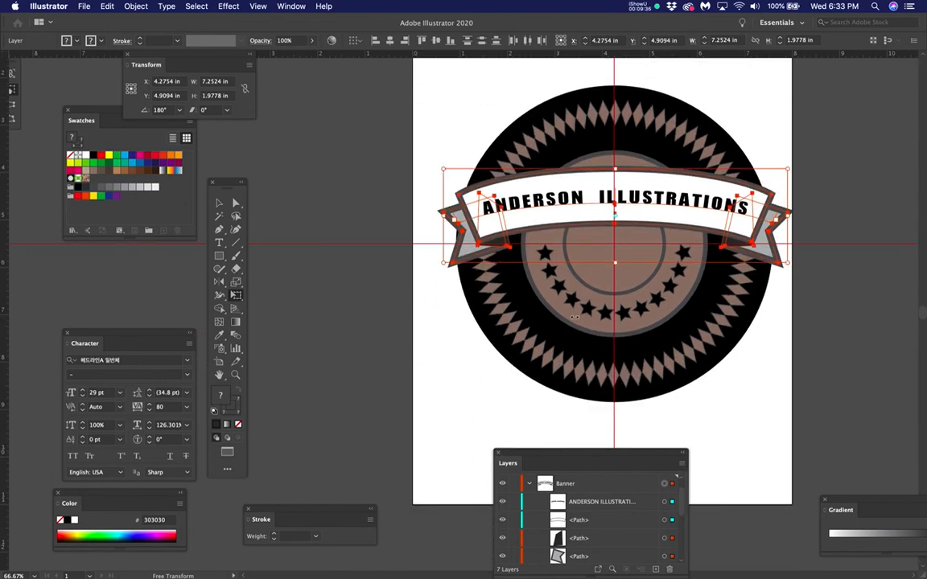
{"action": "scroll", "coordinate": [573, 317], "scroll_direction": "up", "scroll_amount": 1}
{"action": "left_click_drag", "start_coordinate": [555, 456], "coordinate": [358, 170]}
{"action": "left_click_drag", "start_coordinate": [488, 389], "coordinate": [498, 505]}
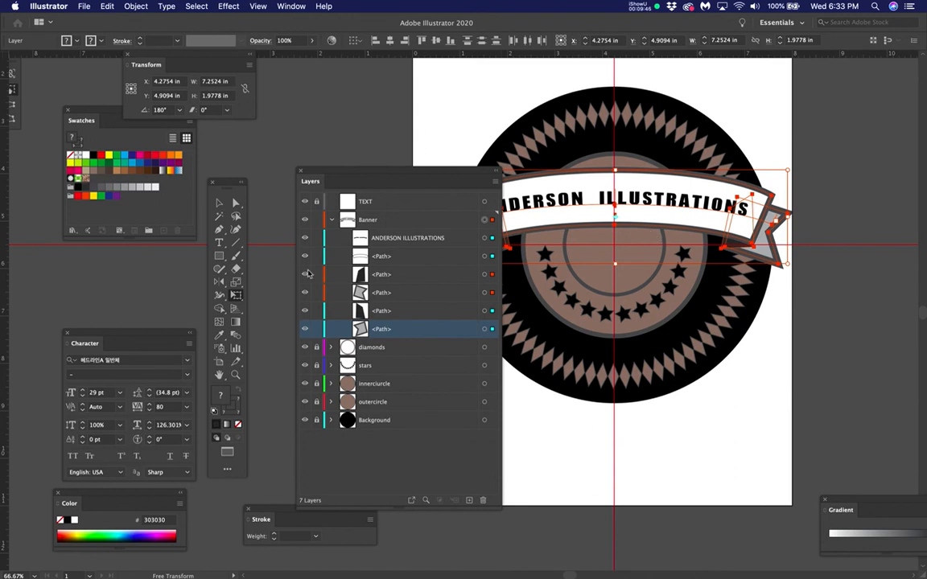
Apply a uniform 100% scale to the banner with Scale Strokes & Effects enabled.
{"action": "left_click", "coordinate": [236, 280]}
{"action": "double_click", "coordinate": [236, 280]}
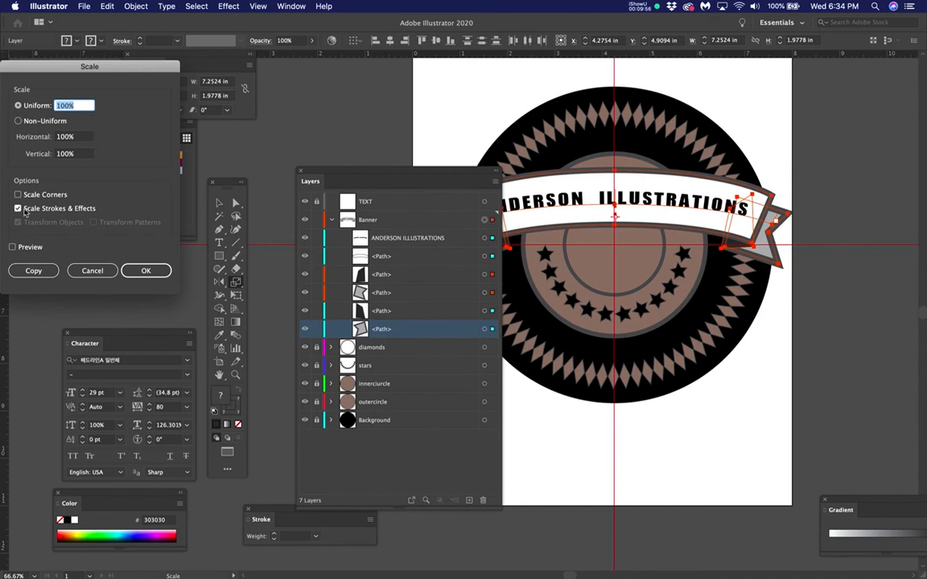
{"action": "left_click_drag", "start_coordinate": [45, 69], "coordinate": [279, 76]}
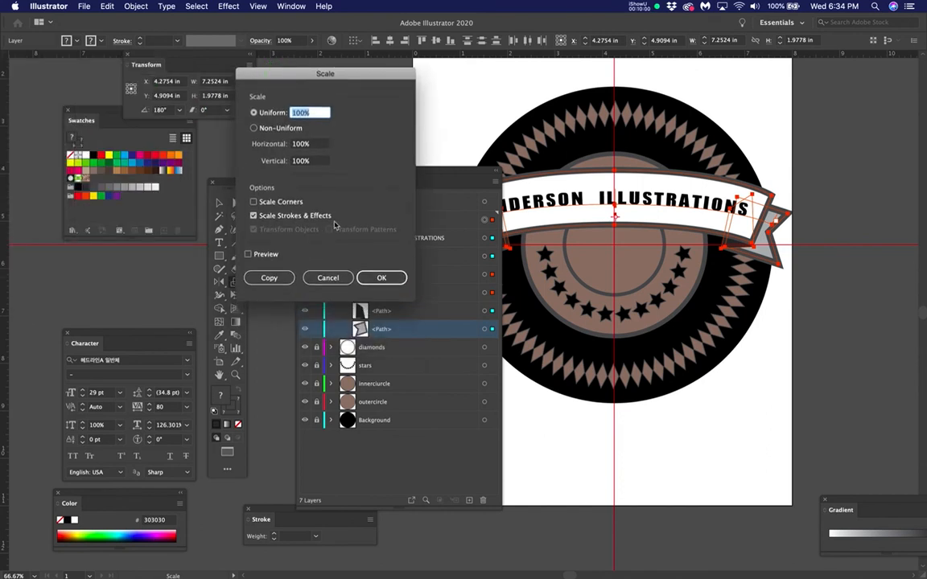
{"action": "left_click", "coordinate": [253, 216]}
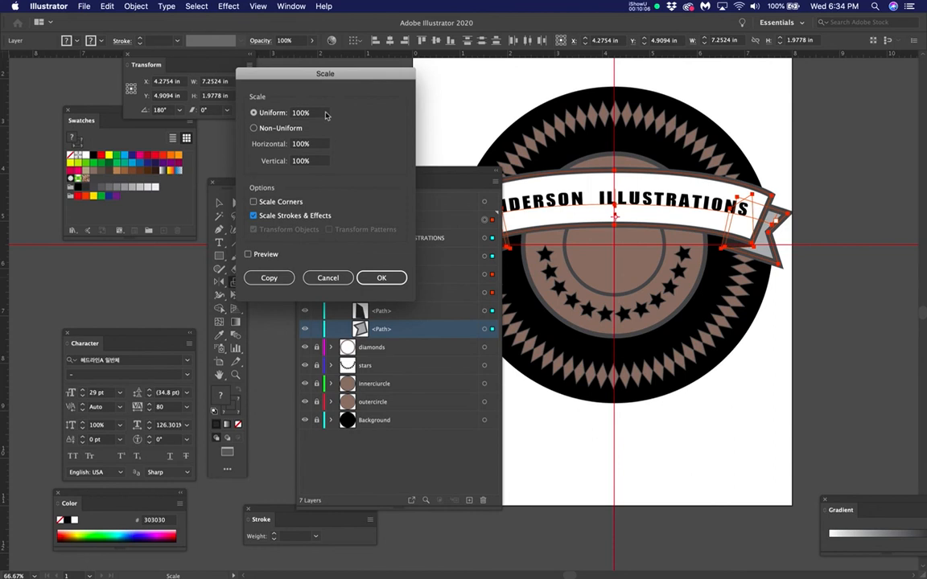
{"action": "left_click", "coordinate": [378, 278]}
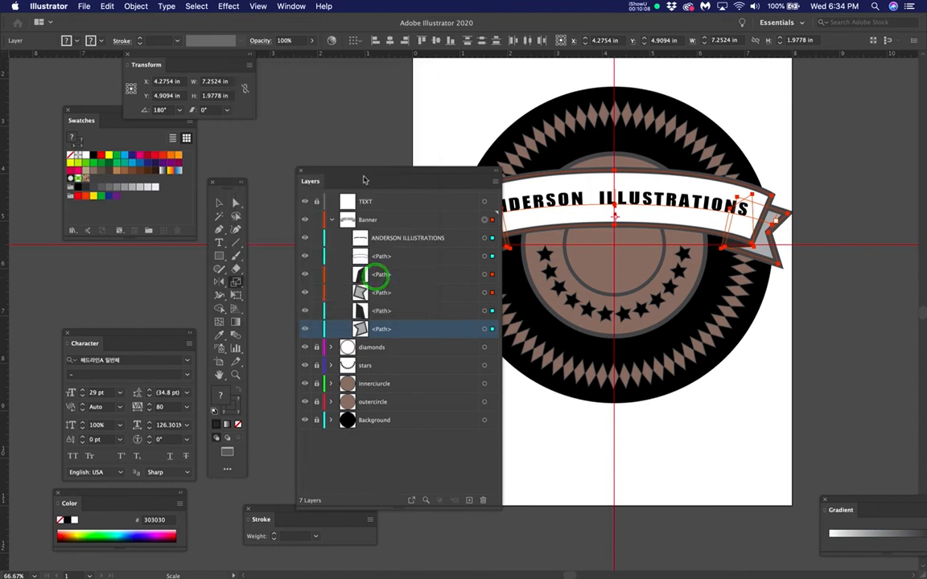